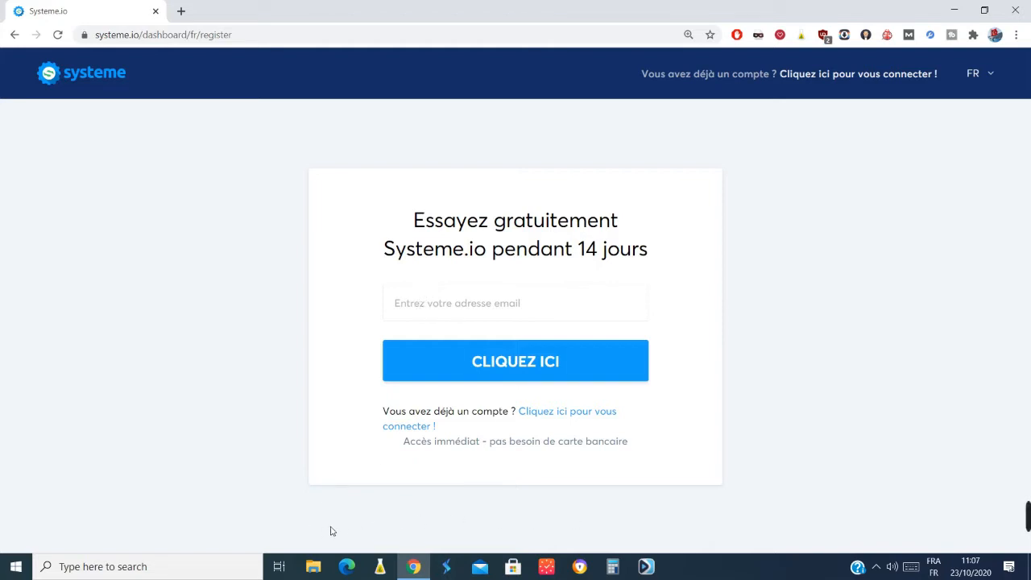
pyautogui.click(498, 302)
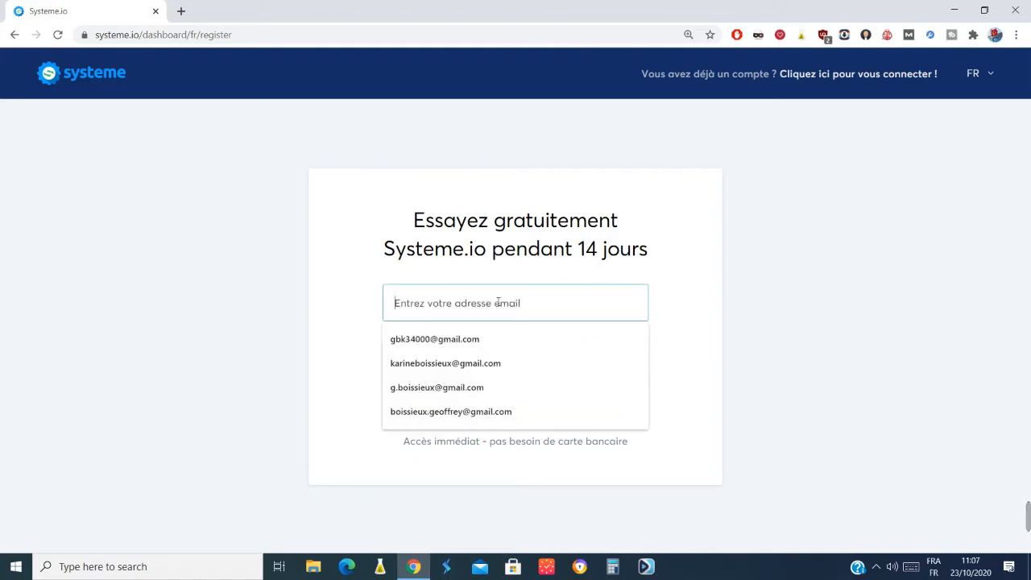
pyautogui.click(746, 272)
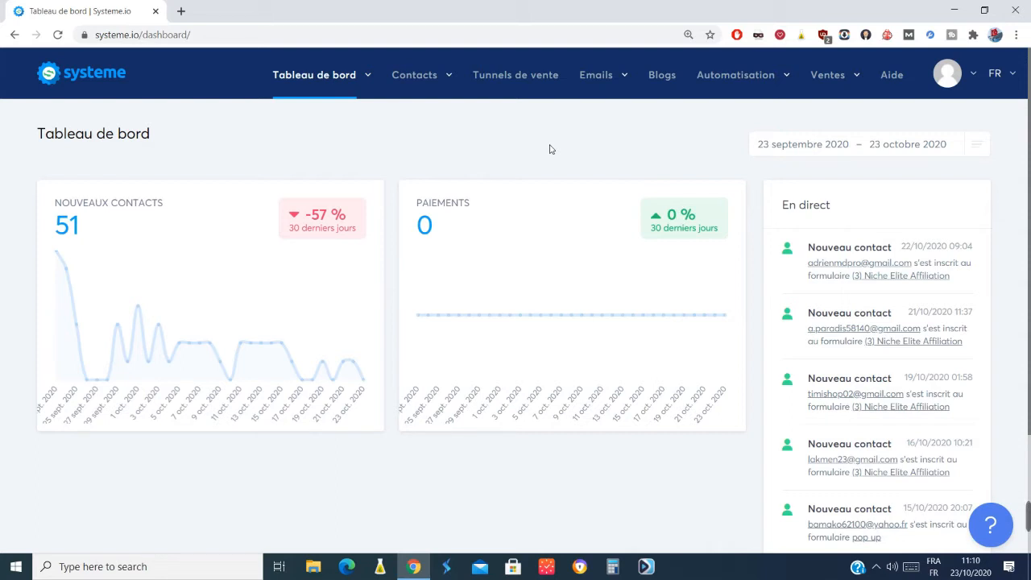
pyautogui.click(955, 10)
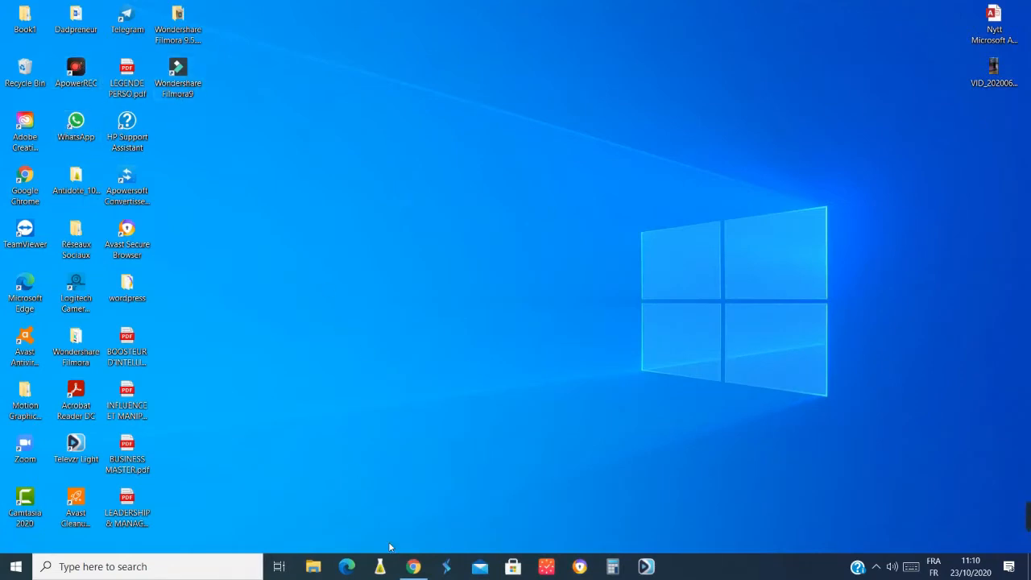
pyautogui.click(413, 567)
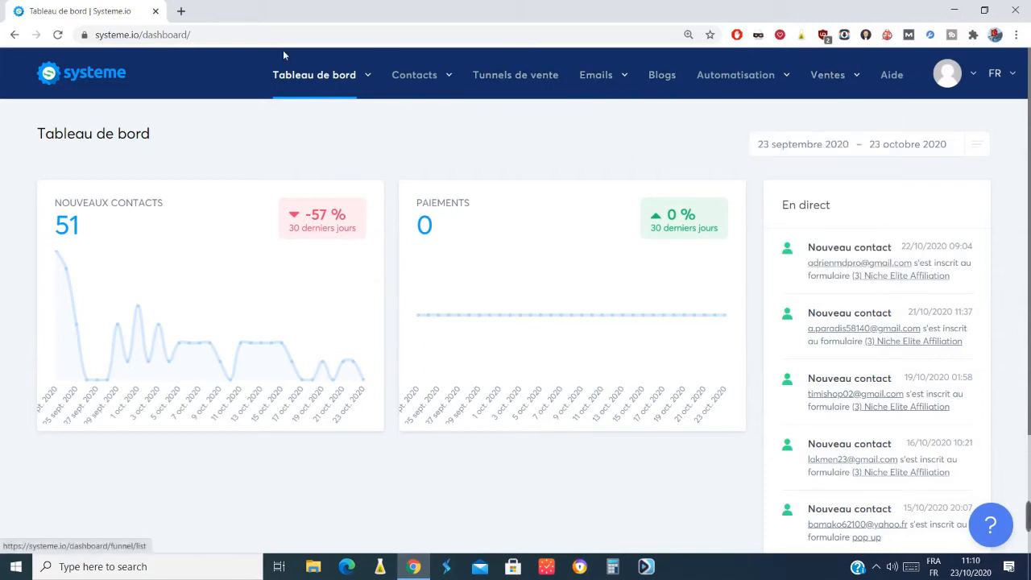
# Open the sales funnels list and examine the types offered for a new funnel, including "Construisez votre audience".
pyautogui.click(830, 77)
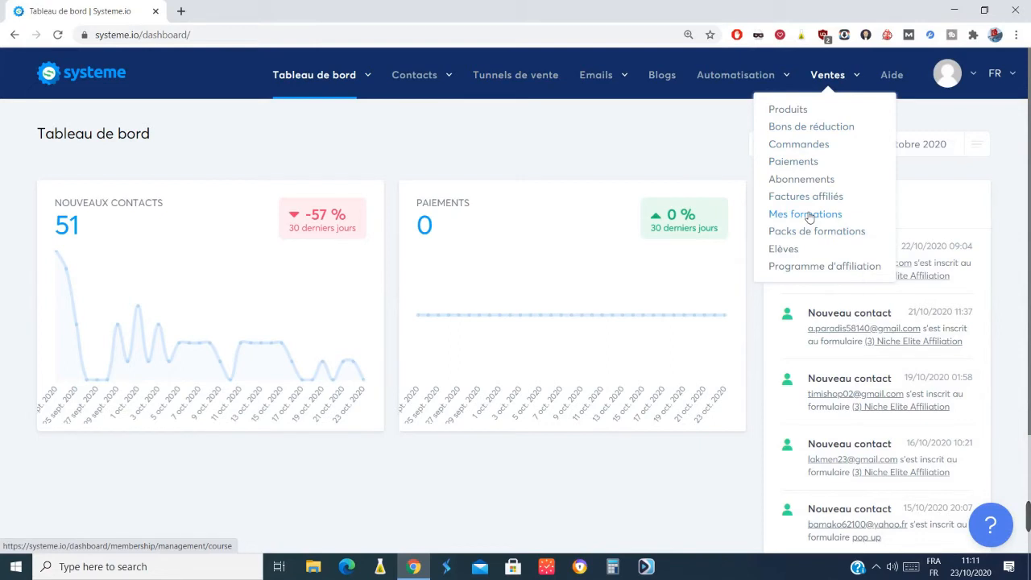
pyautogui.click(506, 83)
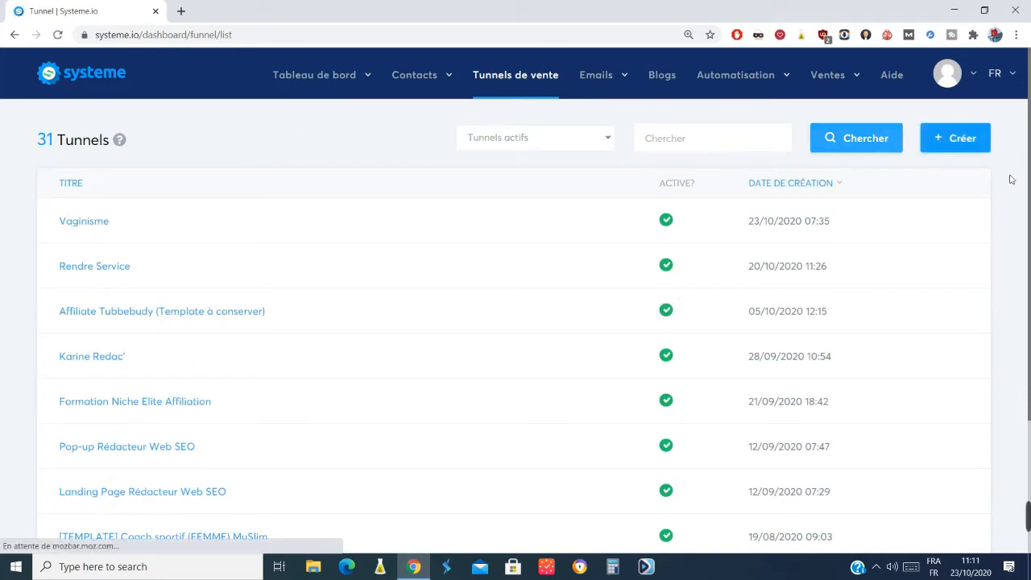
pyautogui.click(959, 139)
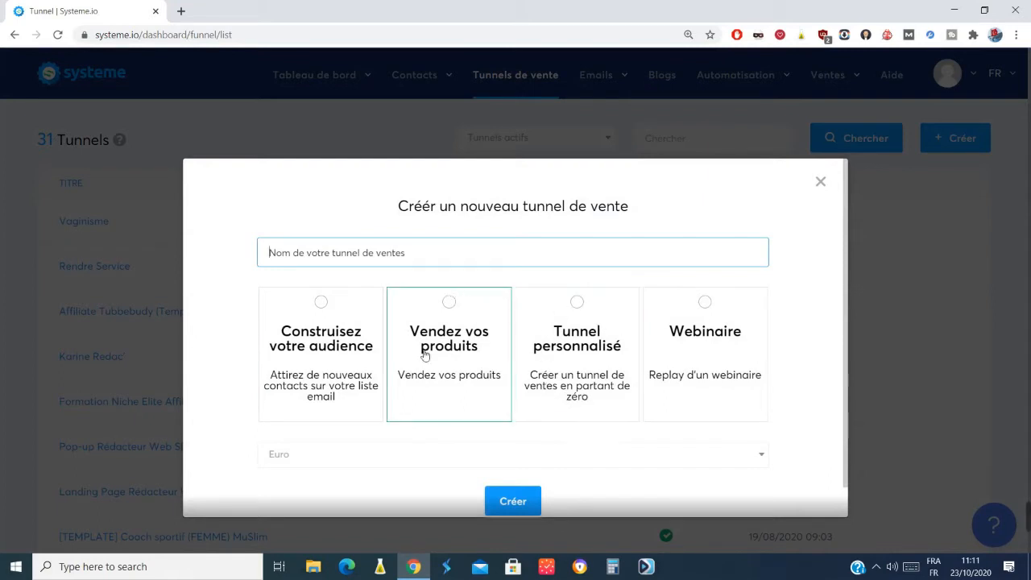
pyautogui.click(323, 306)
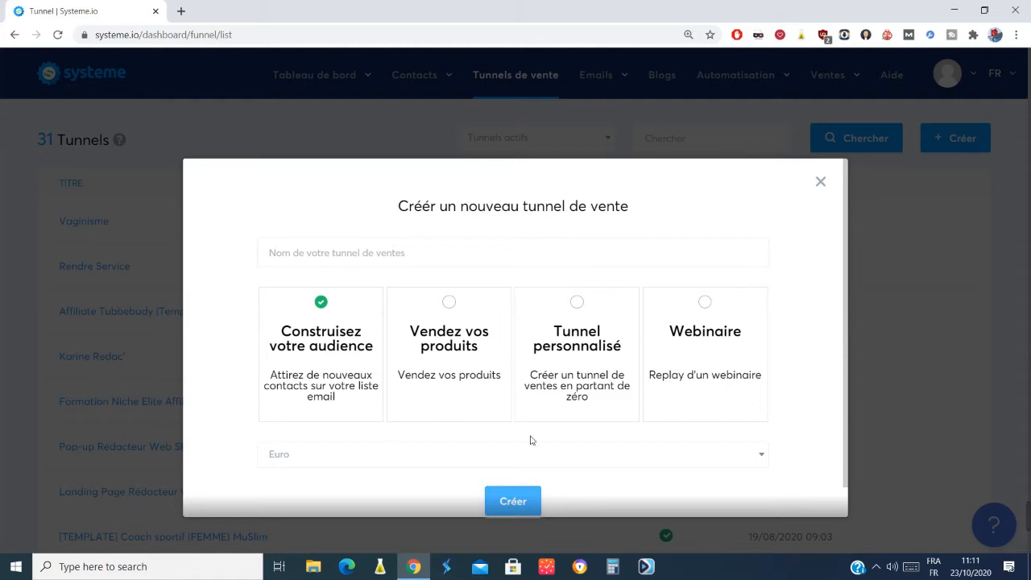
pyautogui.click(821, 183)
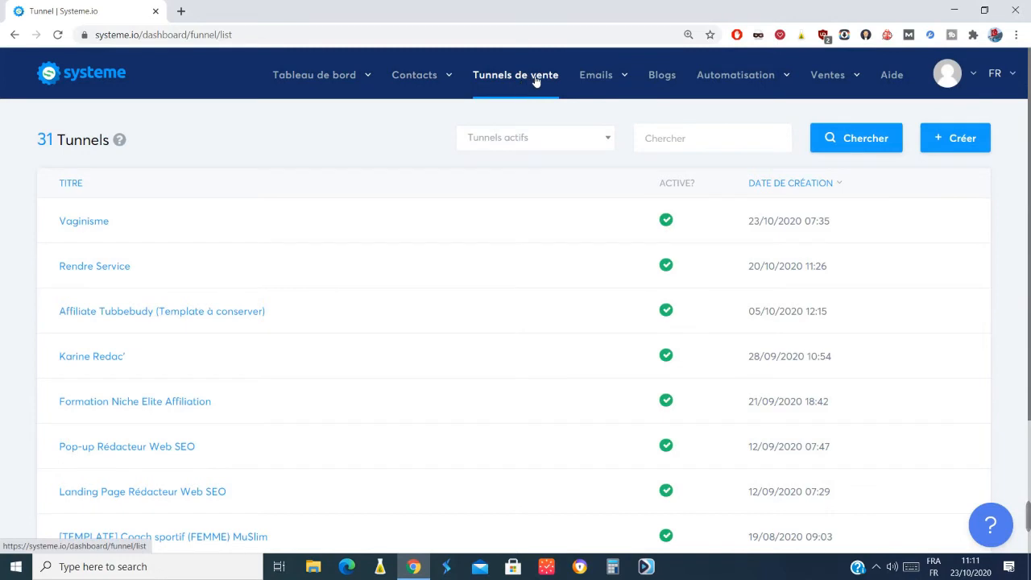
# Create and save a new course named "La formation Ultime pour faire du pain".
pyautogui.moveTo(588, 77)
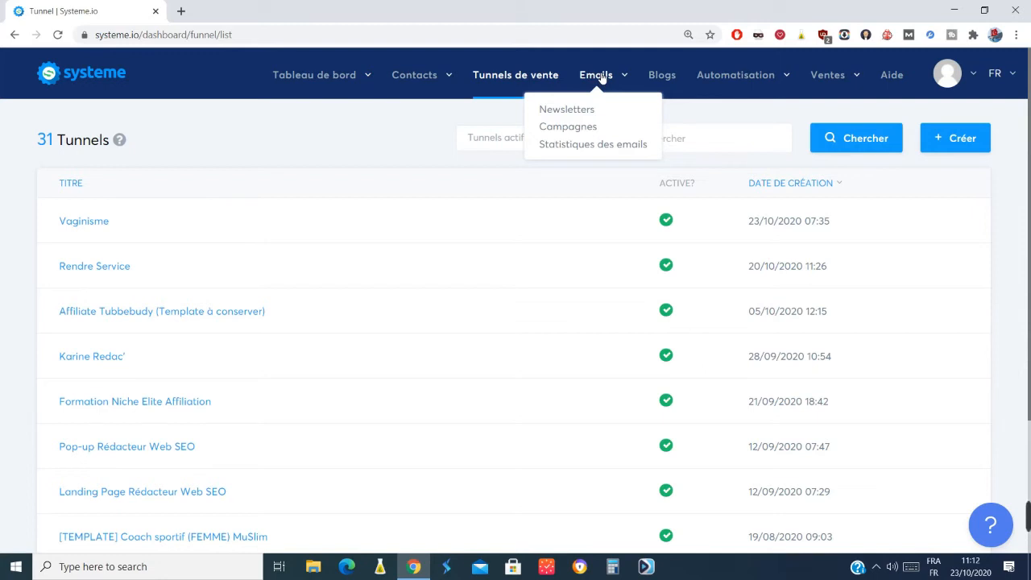
pyautogui.moveTo(824, 77)
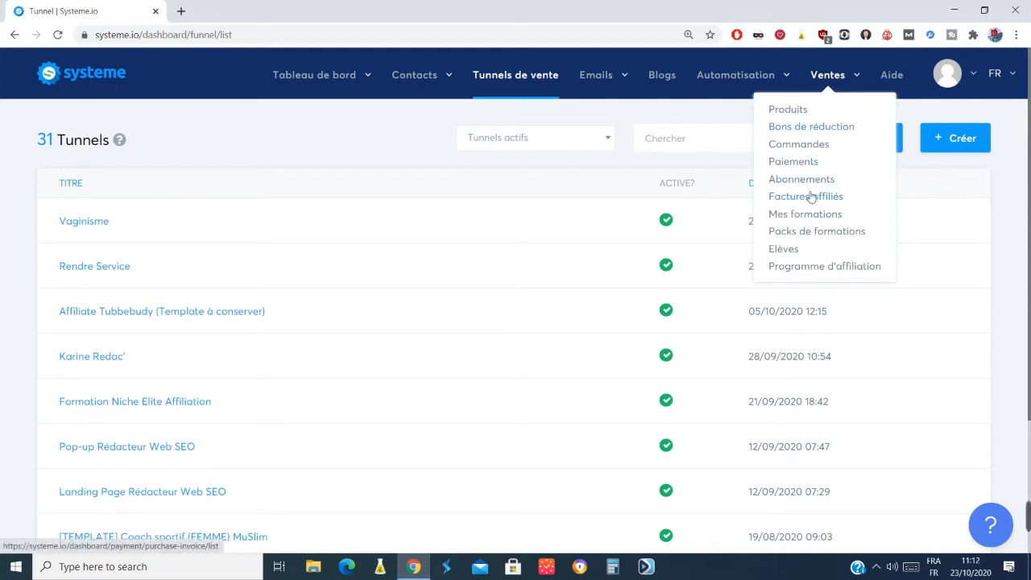
pyautogui.click(804, 215)
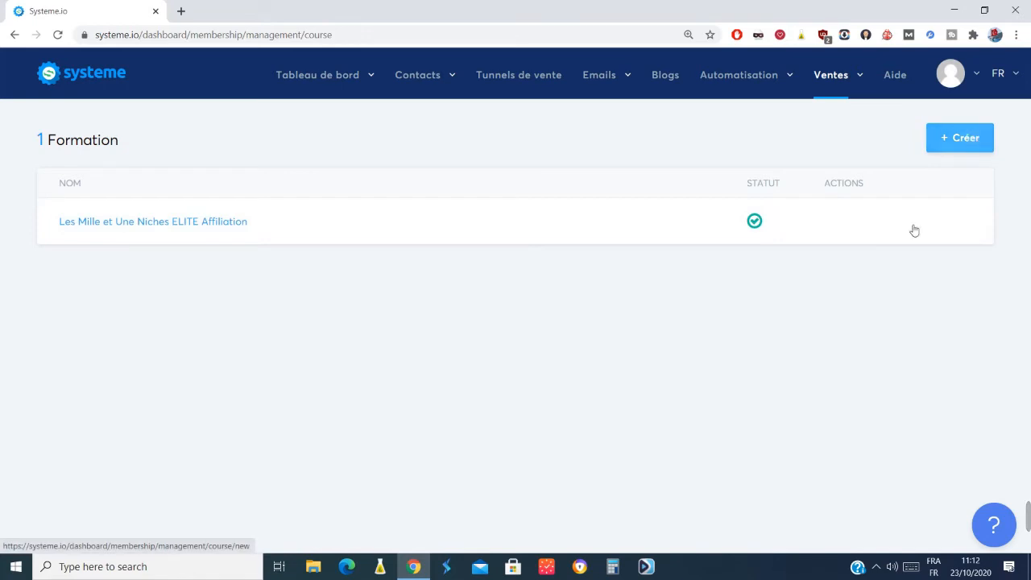
pyautogui.click(979, 139)
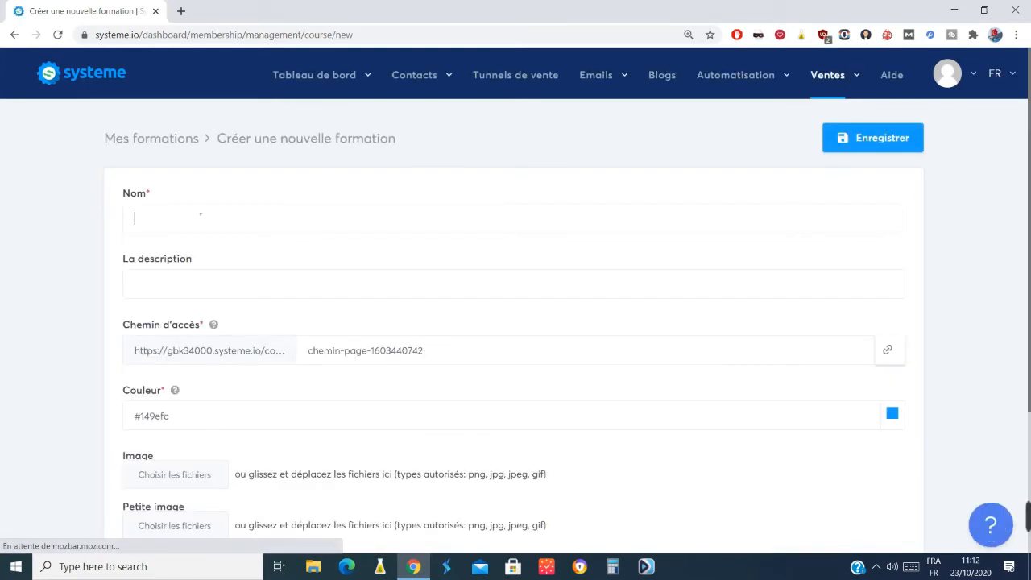
pyautogui.click(200, 214)
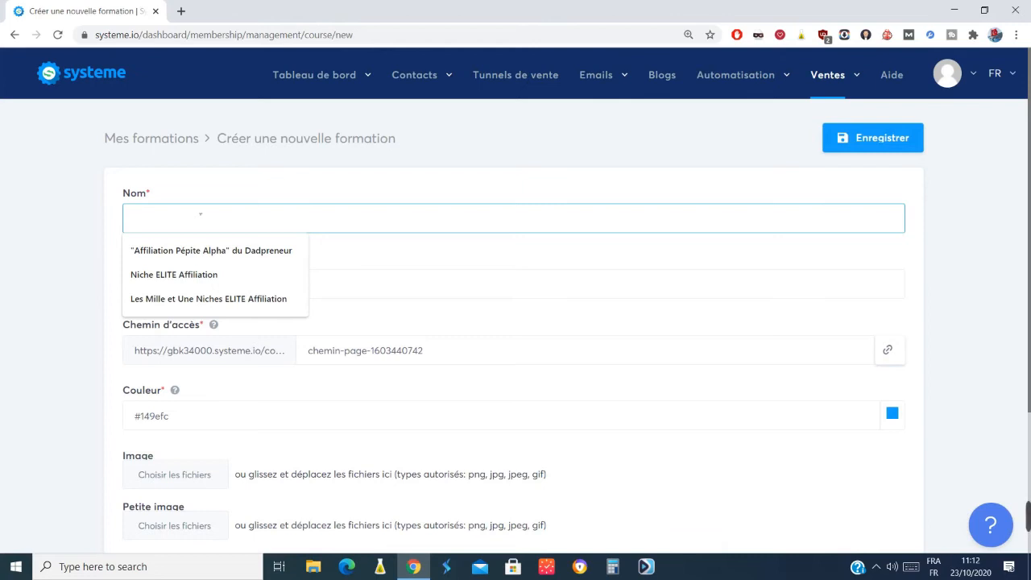
pyautogui.write('Format')
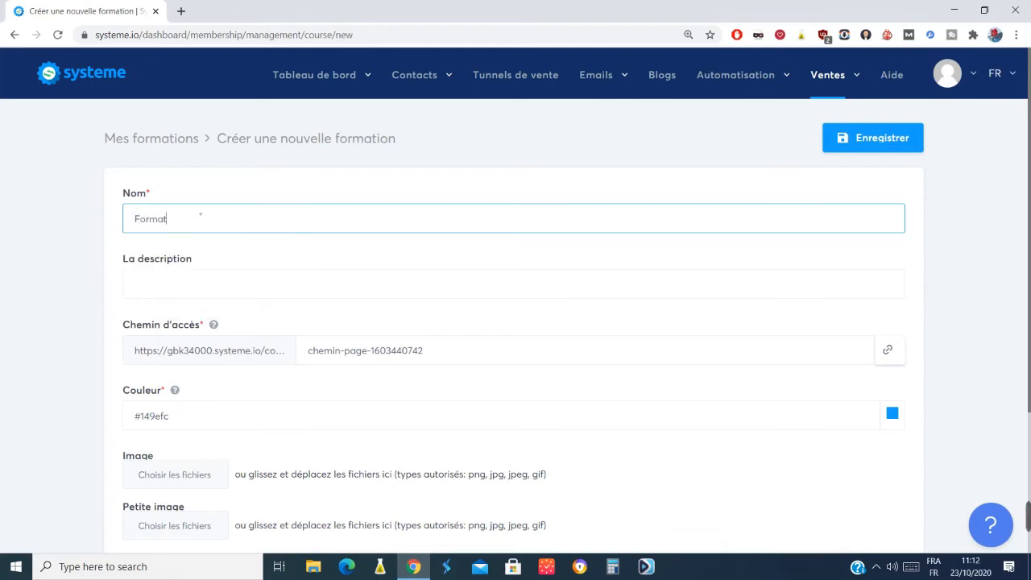
pyautogui.write('La formation Ultime pour faire du pain')
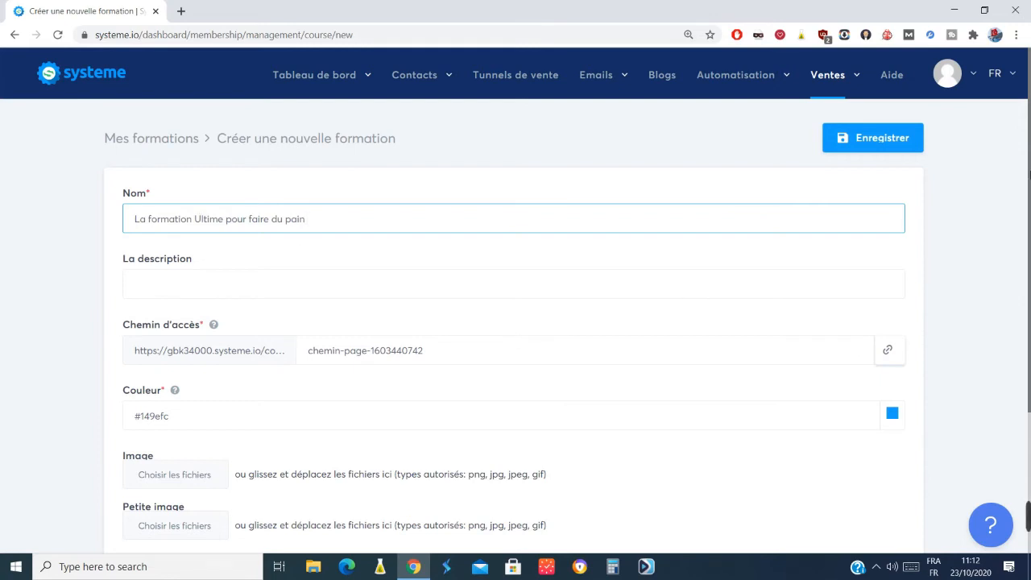
pyautogui.scroll(-2, 906, 276)
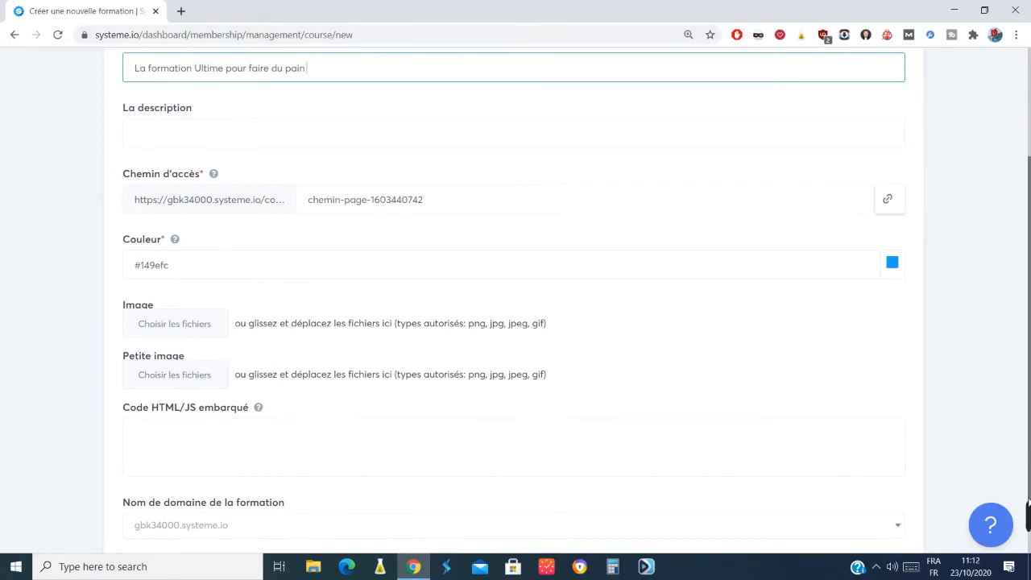
pyautogui.scroll(2, 1029, 320)
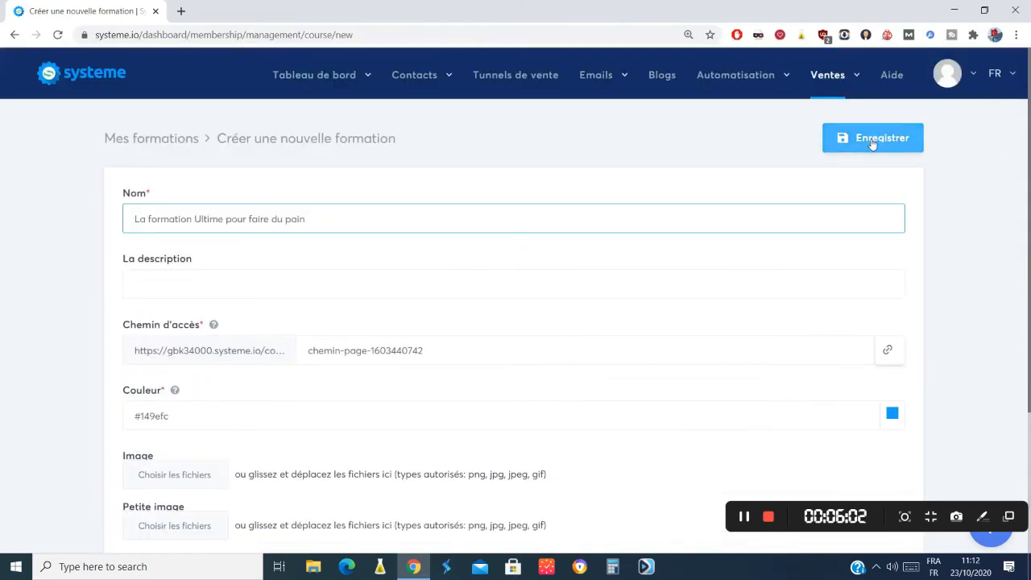
pyautogui.click(856, 145)
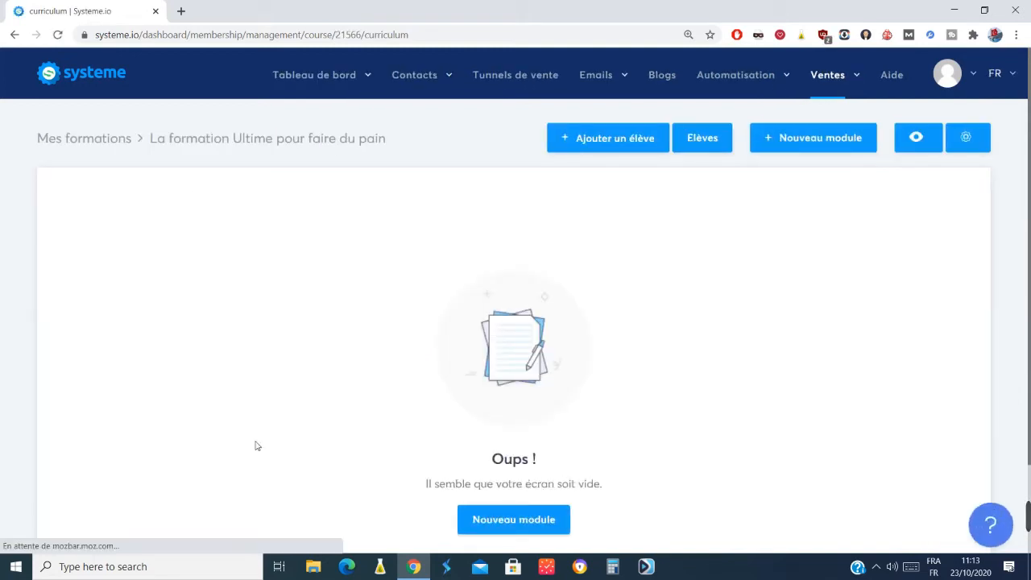
# Add a module named "Présentation" to the course, with its title displayed to students.
pyautogui.click(501, 522)
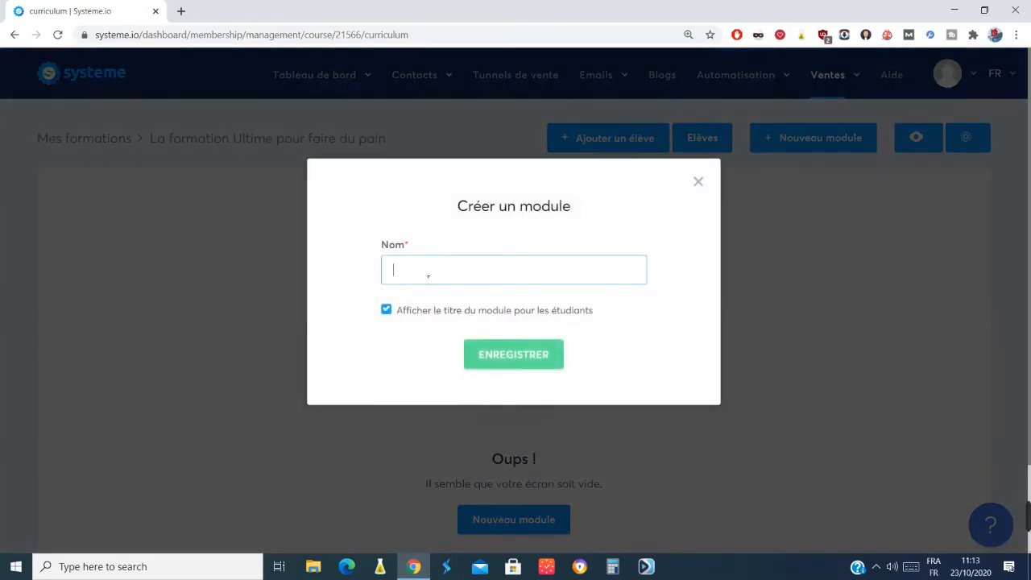
pyautogui.write('Présentation')
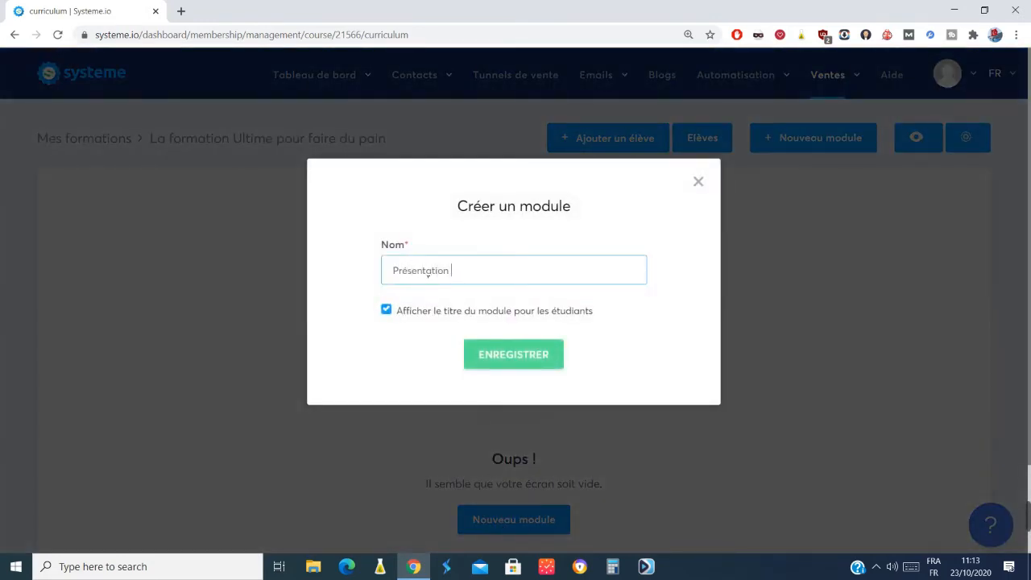
pyautogui.click(513, 355)
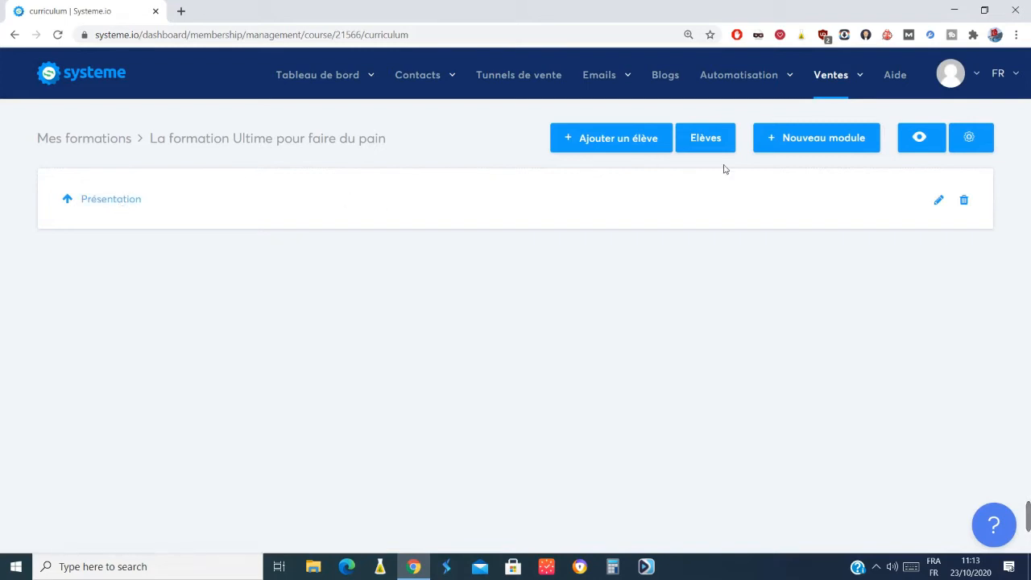
pyautogui.click(941, 202)
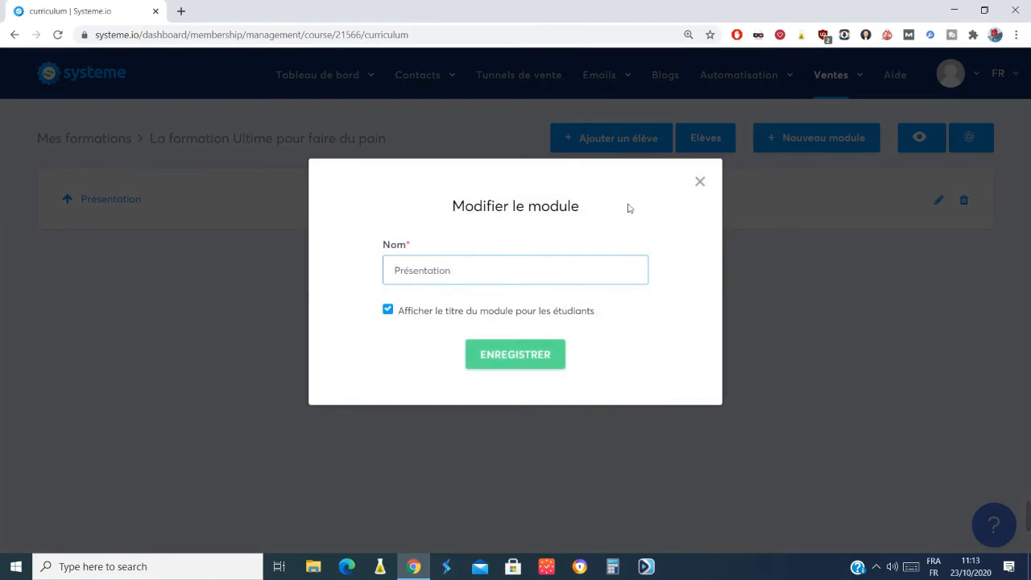
pyautogui.click(701, 182)
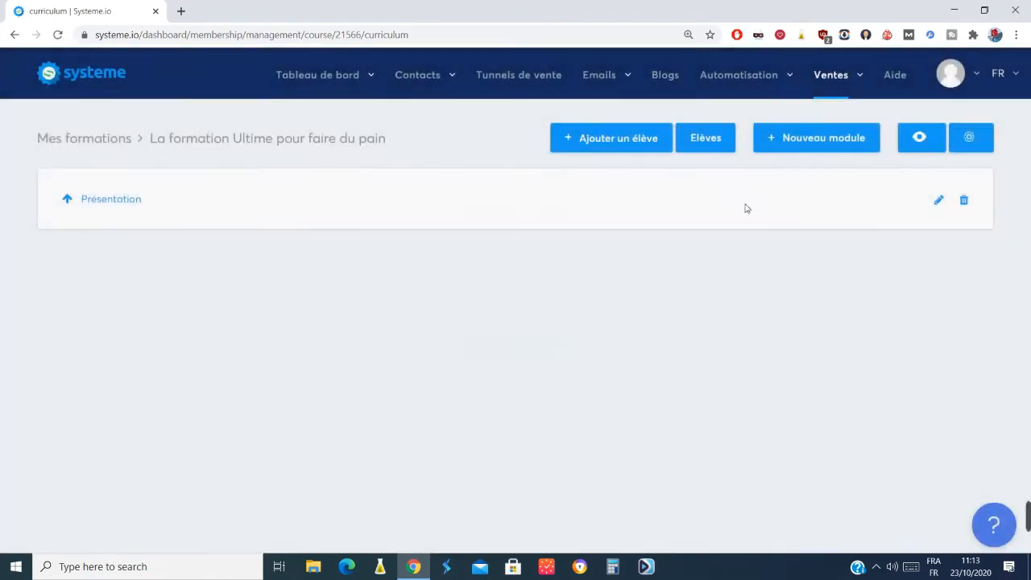
# Add a chapter named "Bienvenue" with page type Texte and a delay of 0 to the Présentation module.
pyautogui.click(120, 202)
pyautogui.click(491, 261)
pyautogui.click(456, 269)
pyautogui.write('Pré')
pyautogui.write('Bienvenue')
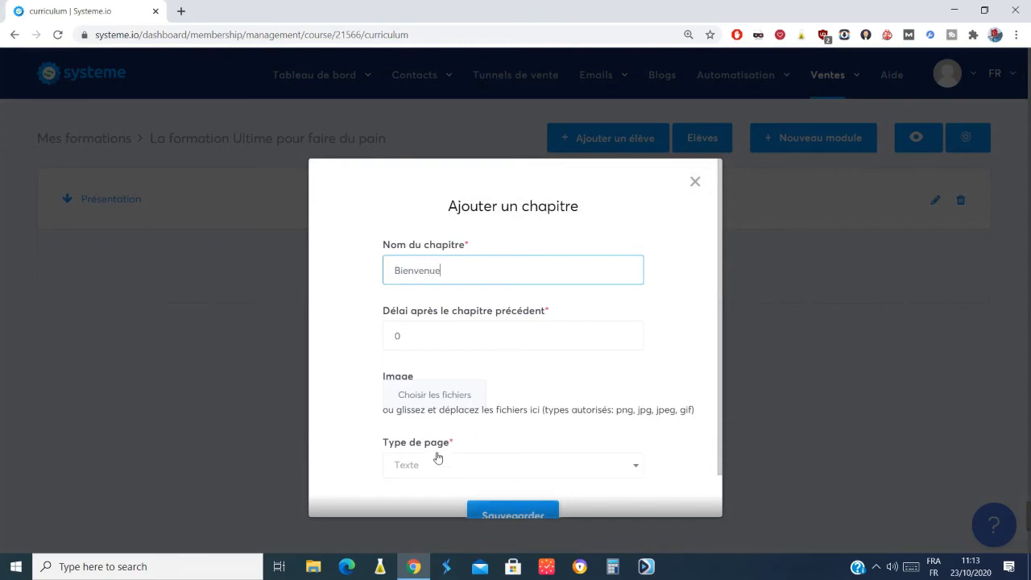
pyautogui.click(504, 513)
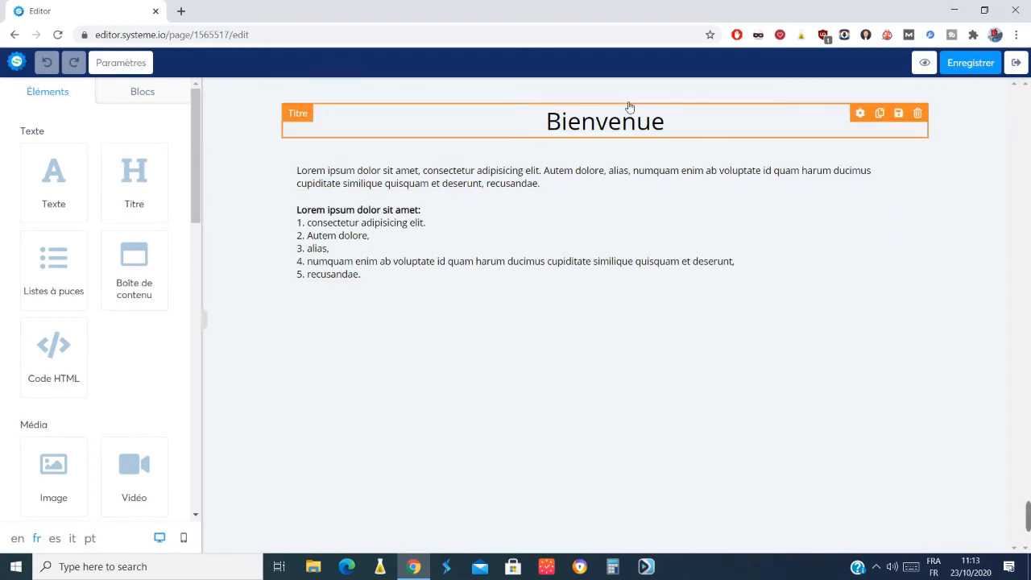
# Replace the placeholder paragraph under the Bienvenue title with "Bonjour à tous, Bienvenue dans cette formation, merci d'avoir choisit...".
pyautogui.click(489, 189)
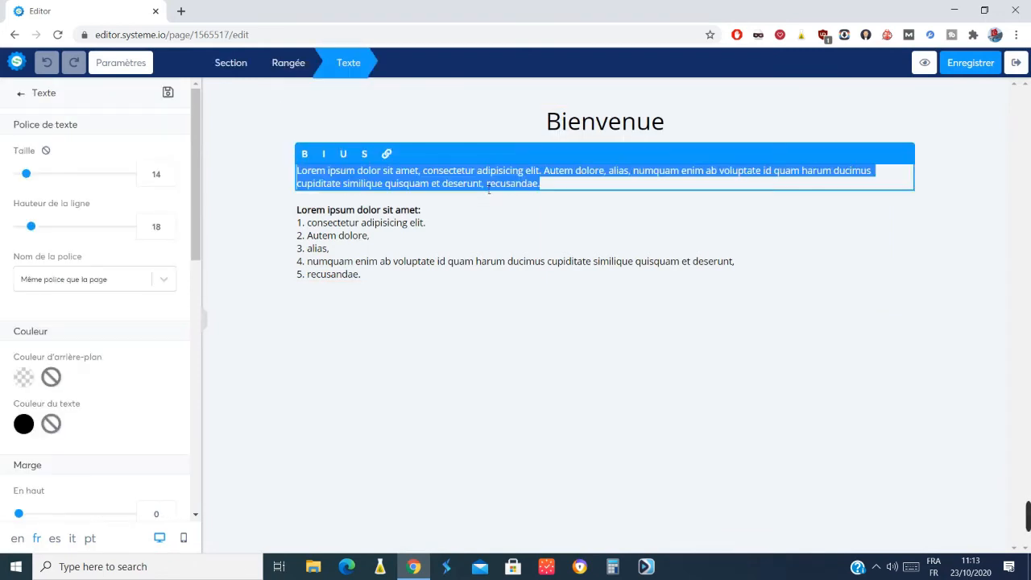
pyautogui.click(489, 190)
pyautogui.write('Bon')
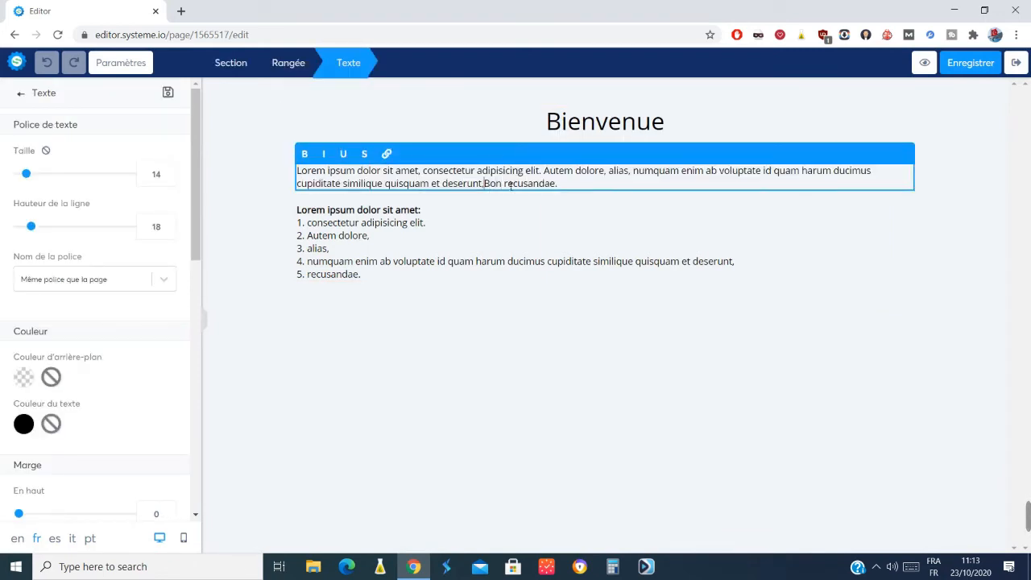
pyautogui.moveTo(563, 184); pyautogui.dragTo(296, 172)
pyautogui.press('BackSpace')
pyautogui.write('Bonjour à tous, Bienvenue dans c')
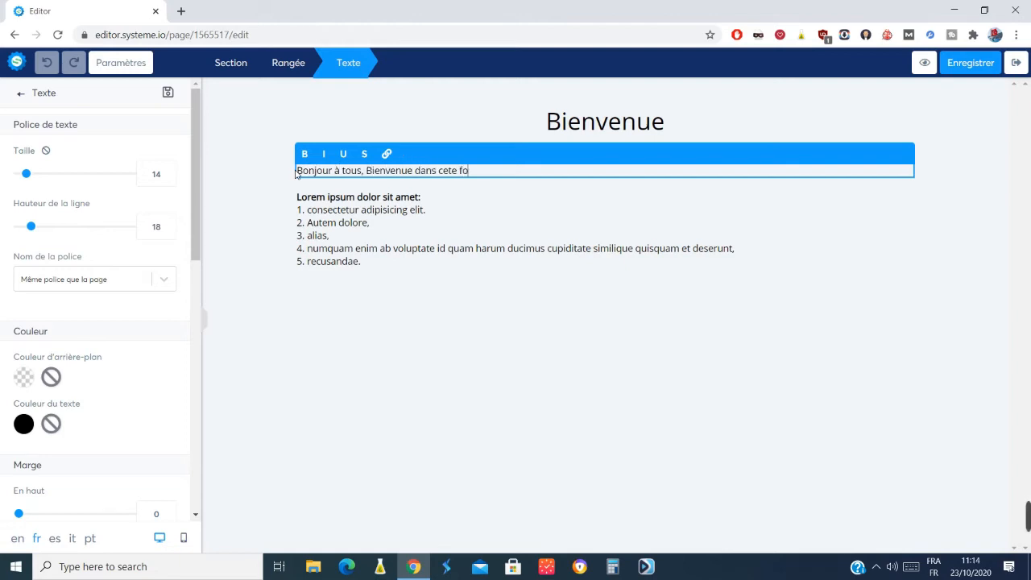
pyautogui.write('ette formation, merci')
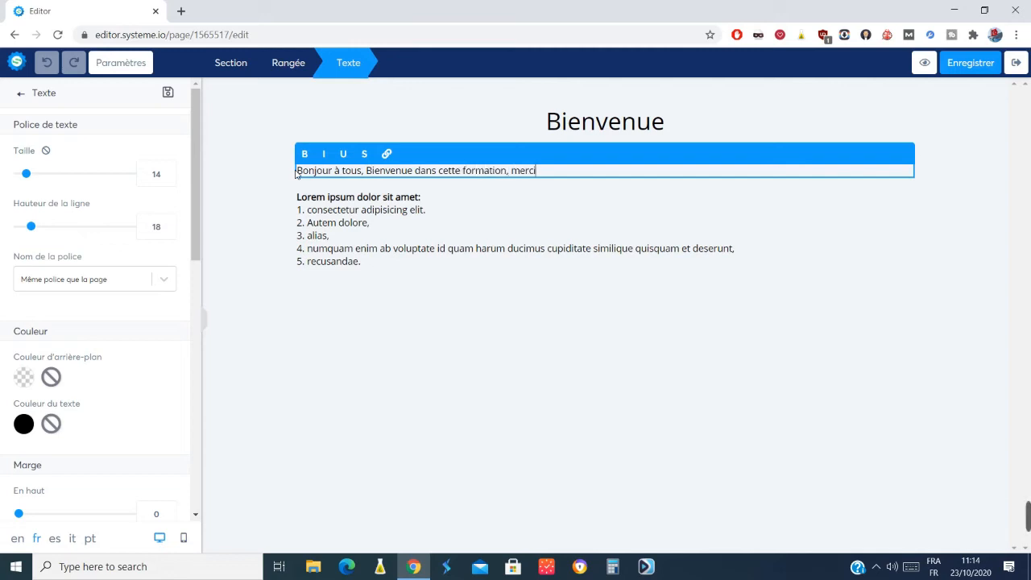
pyautogui.write(" d'avoir choisit...")
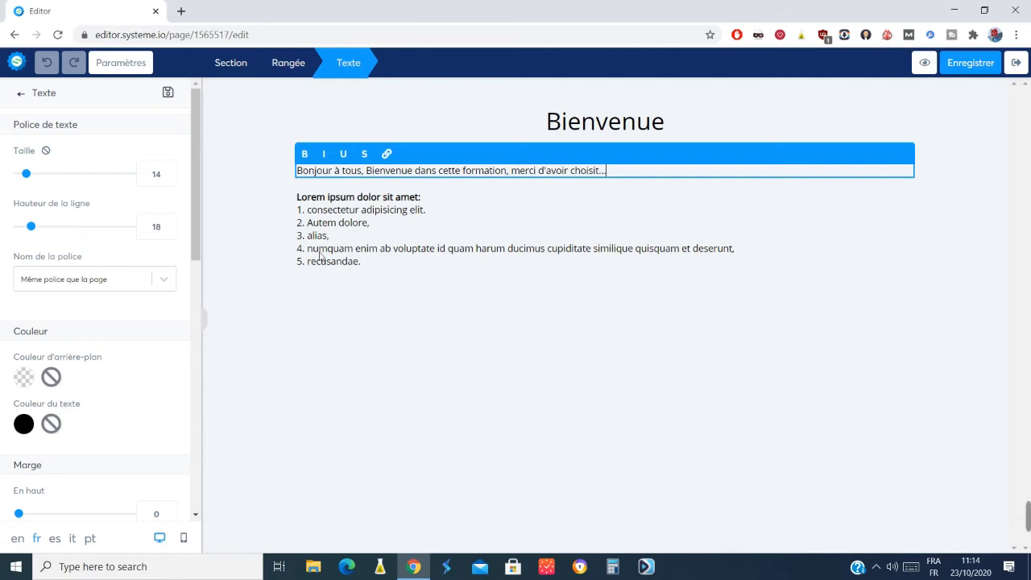
pyautogui.click(236, 186)
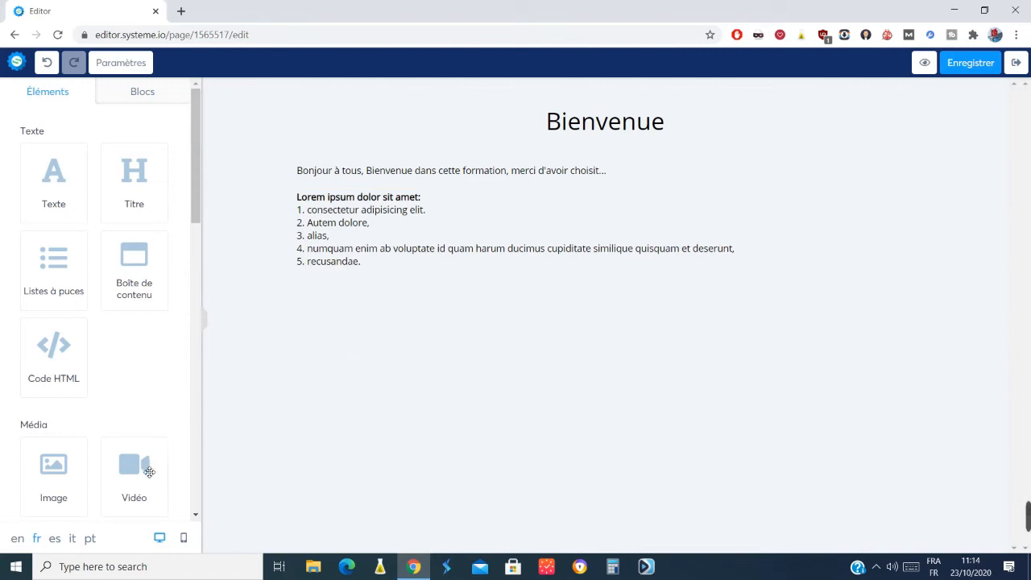
# Insert a video element below the text section of the chapter page and open its settings.
pyautogui.moveTo(140, 476); pyautogui.dragTo(382, 311)
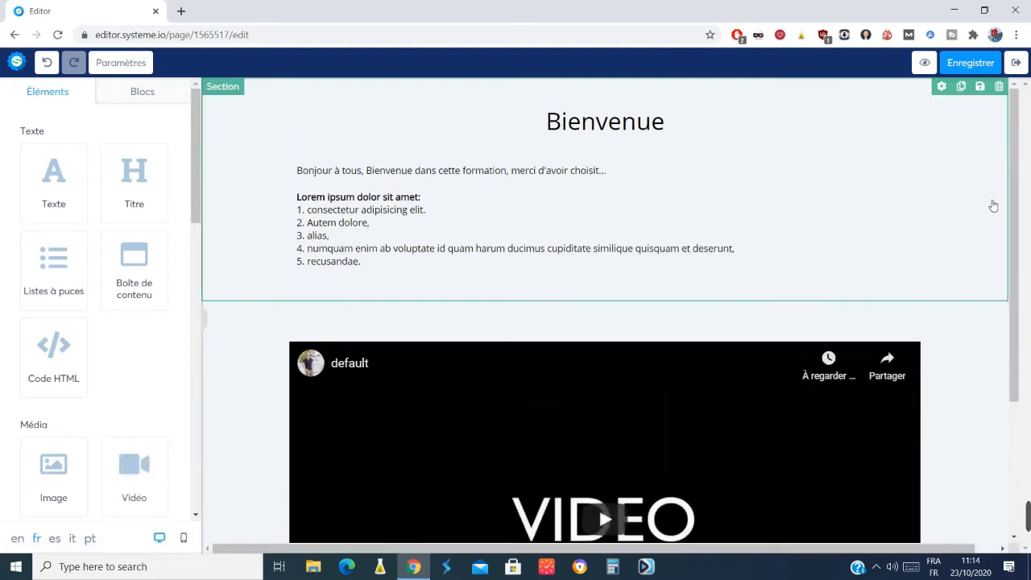
pyautogui.moveTo(1019, 202); pyautogui.dragTo(1029, 306)
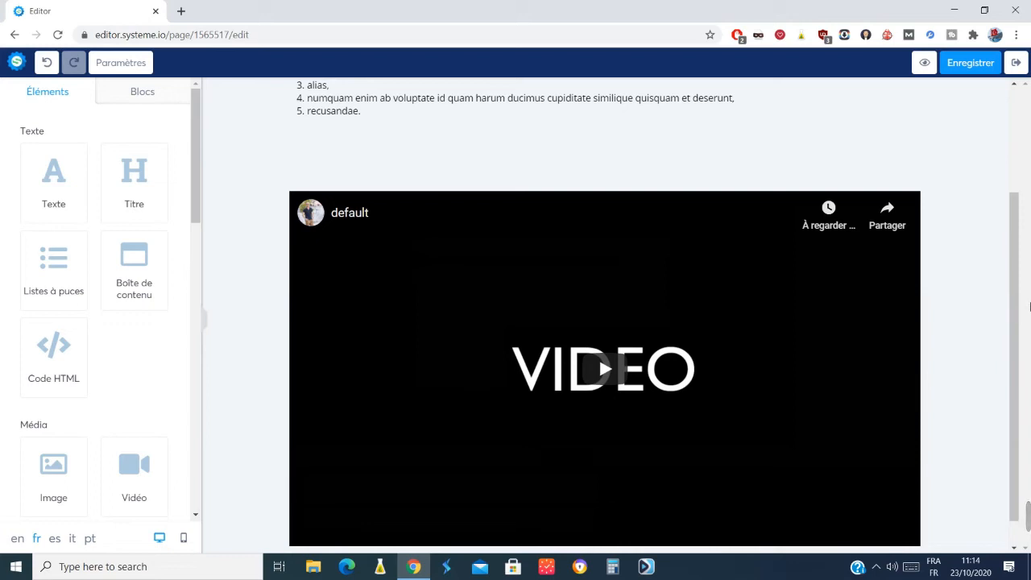
pyautogui.click(497, 304)
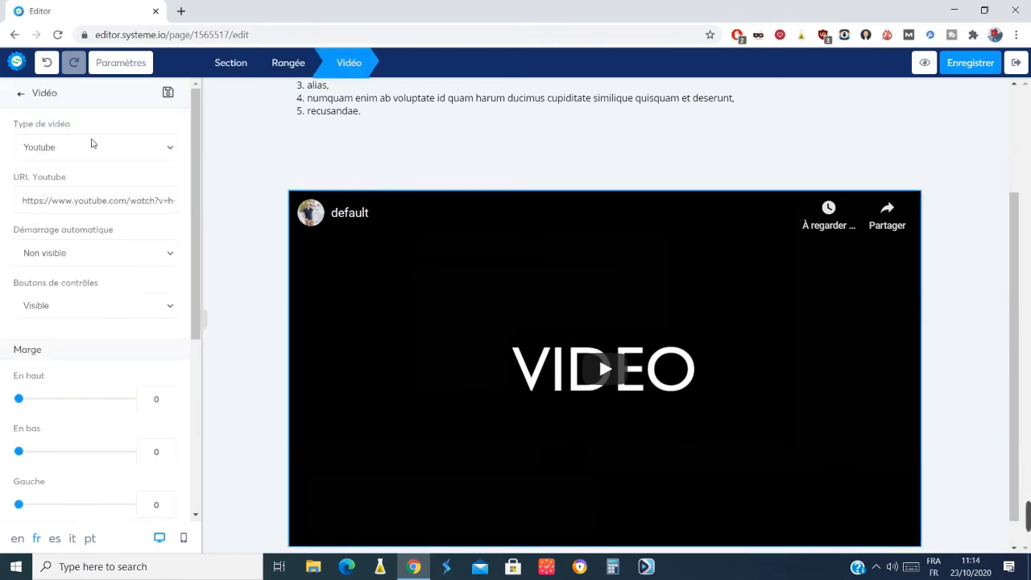
# Clear the default YouTube URL of the video element, keep the video type as Youtube and close its settings.
pyautogui.tripleClick(70, 204)
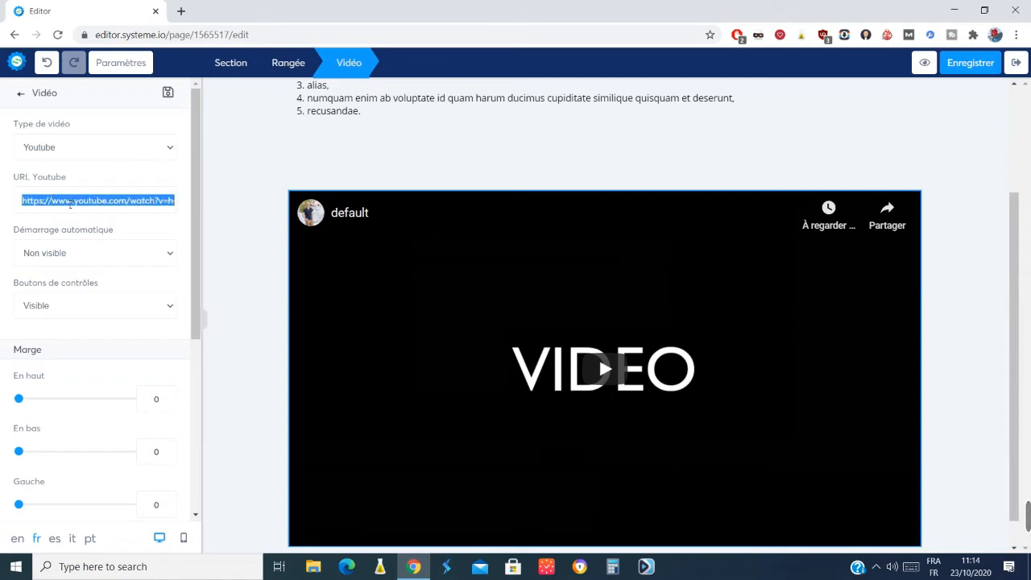
pyautogui.press('BackSpace')
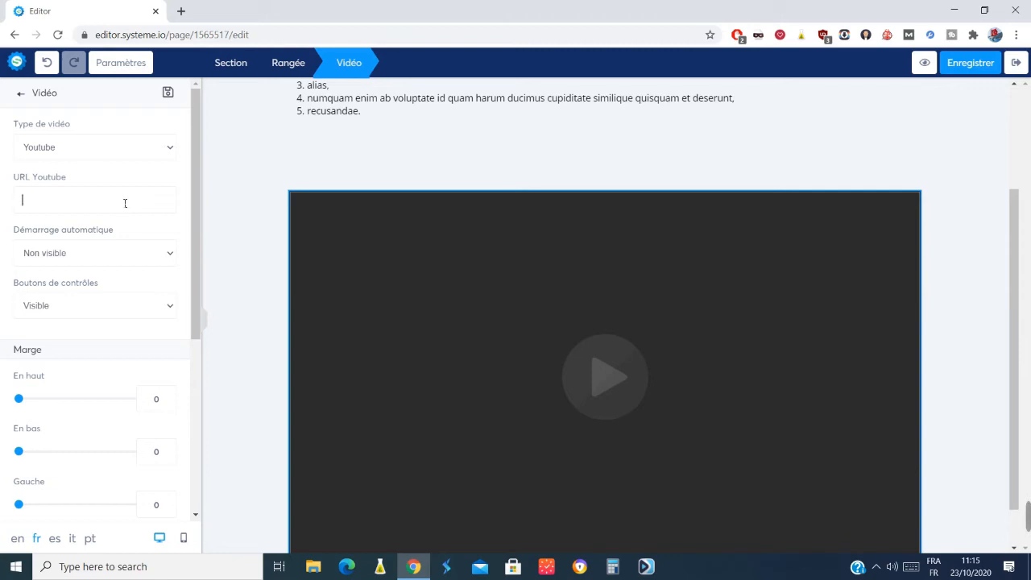
pyautogui.click(171, 149)
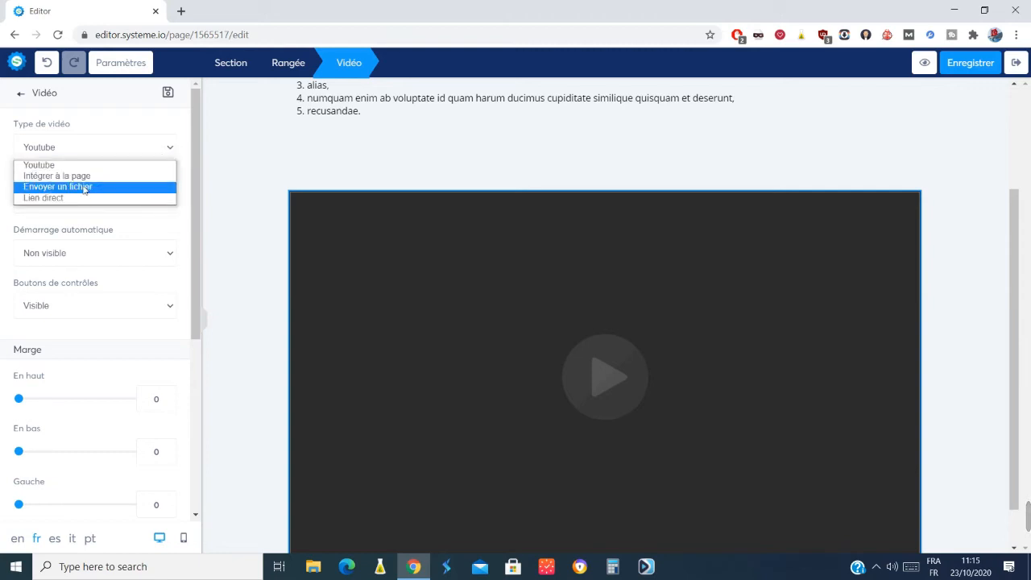
pyautogui.click(191, 199)
pyautogui.scroll(-2, 199, 182)
pyautogui.moveTo(199, 182); pyautogui.dragTo(179, 121)
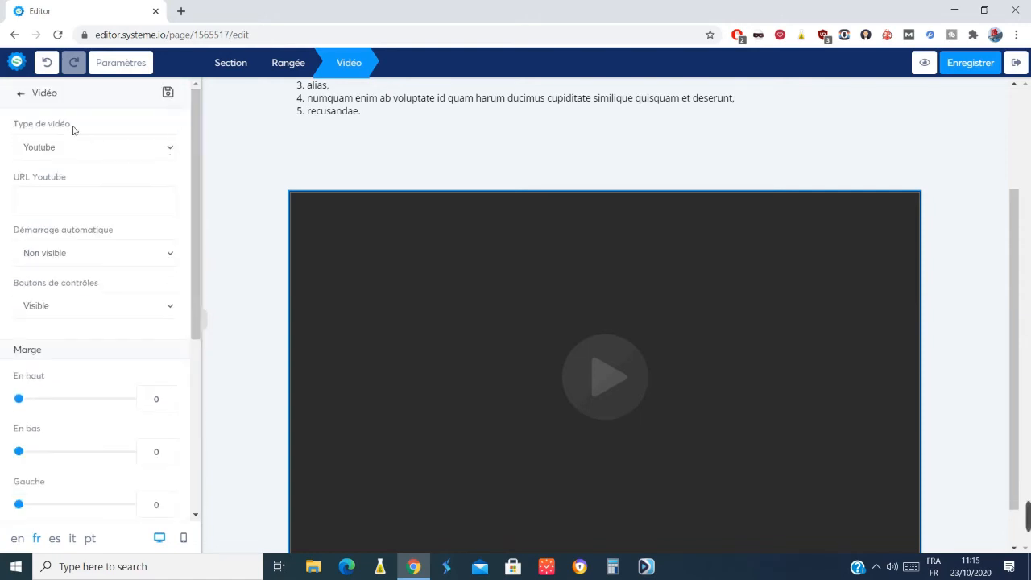
pyautogui.click(21, 92)
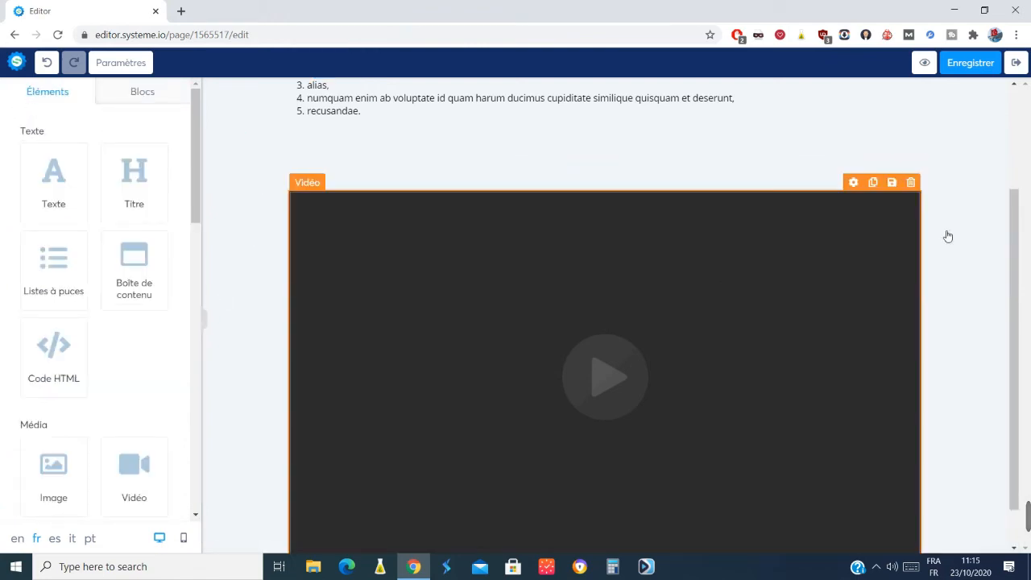
pyautogui.moveTo(192, 131); pyautogui.dragTo(208, 186)
pyautogui.moveTo(216, 223); pyautogui.dragTo(218, 376)
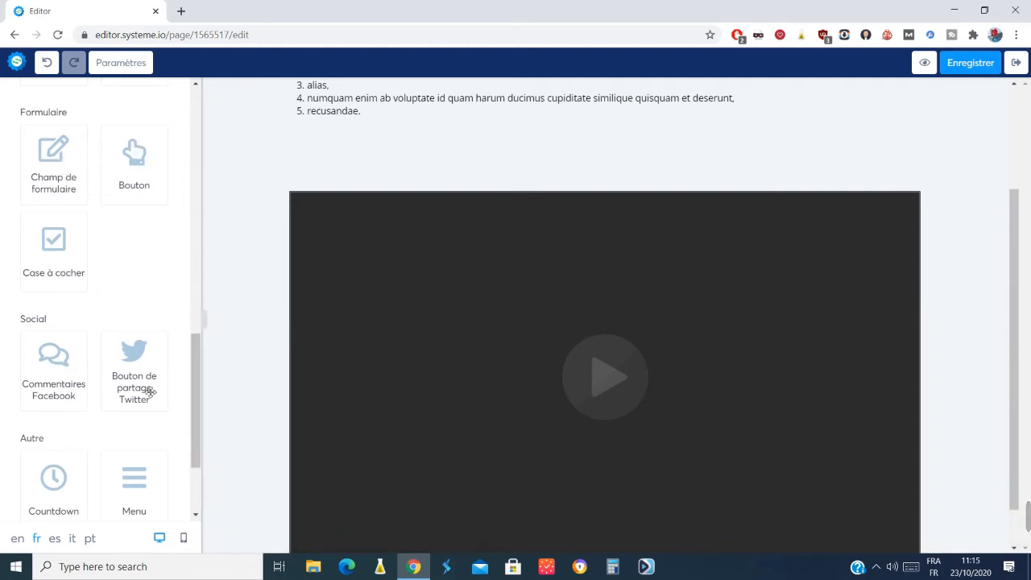
pyautogui.click(208, 391)
pyautogui.moveTo(194, 226); pyautogui.dragTo(182, 125)
pyautogui.click(327, 95)
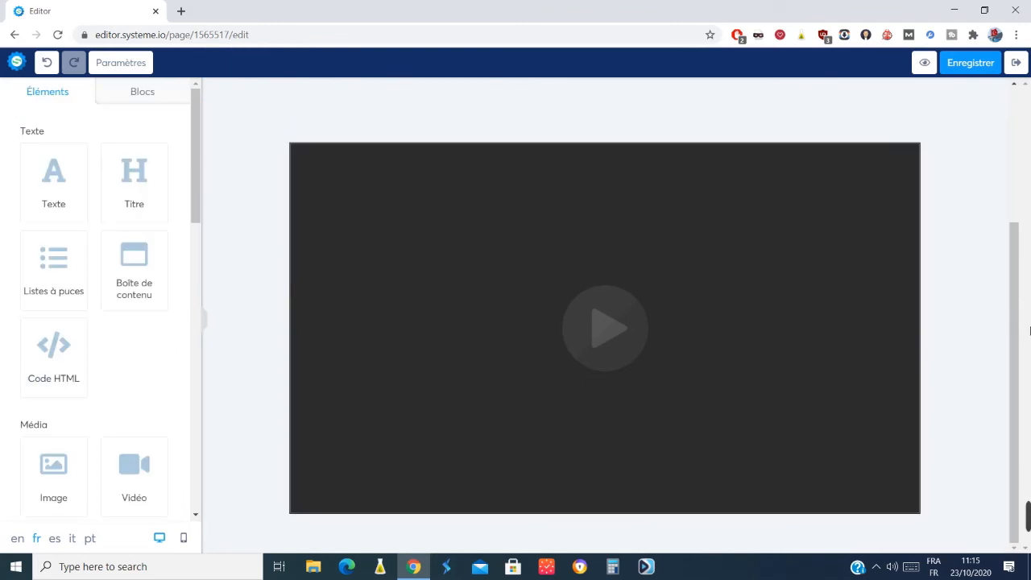
# Save the Bienvenue chapter page and return to the course curriculum with the Présentation module expanded.
pyautogui.moveTo(1020, 338); pyautogui.dragTo(994, 170)
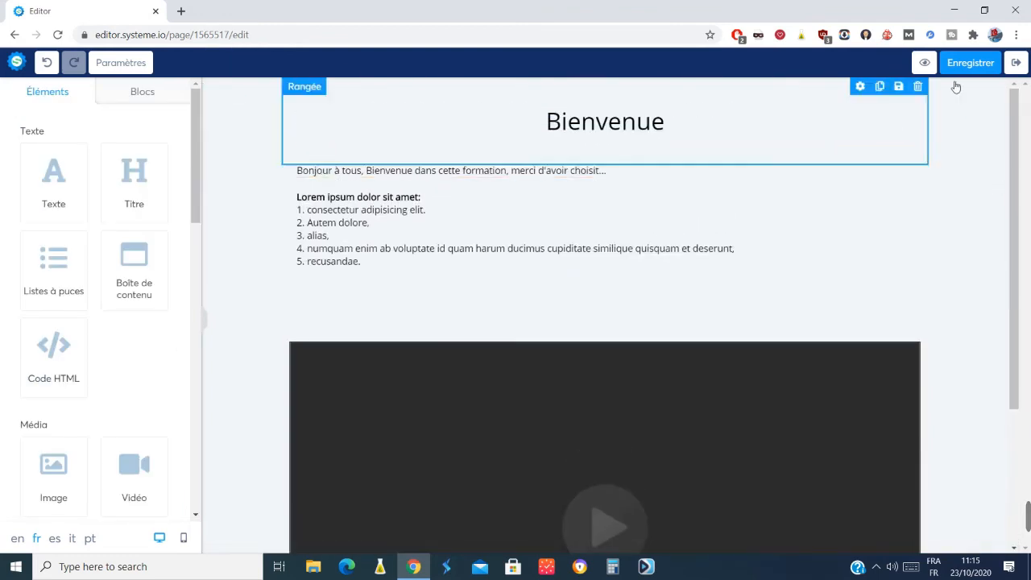
pyautogui.click(971, 60)
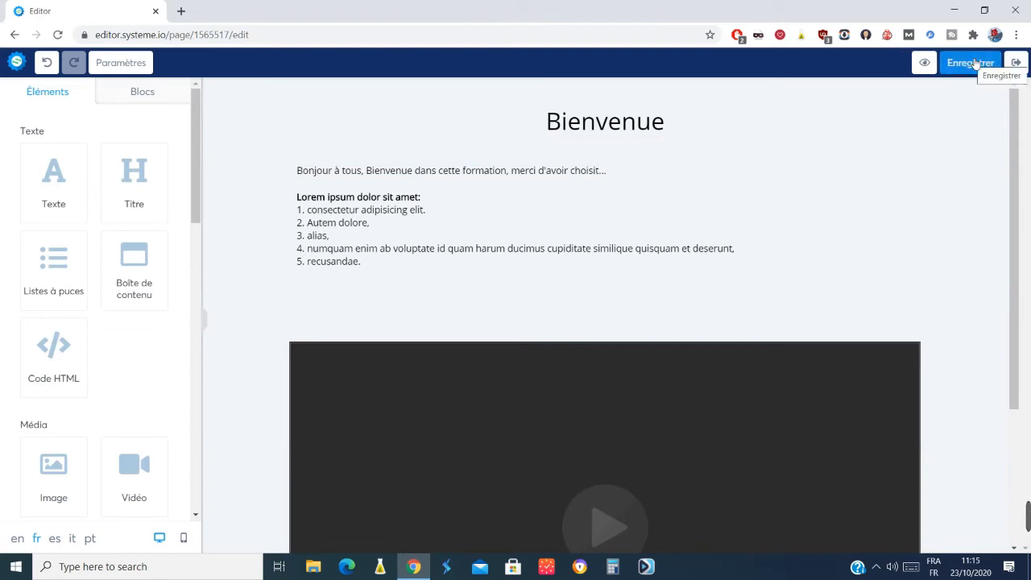
pyautogui.click(1017, 64)
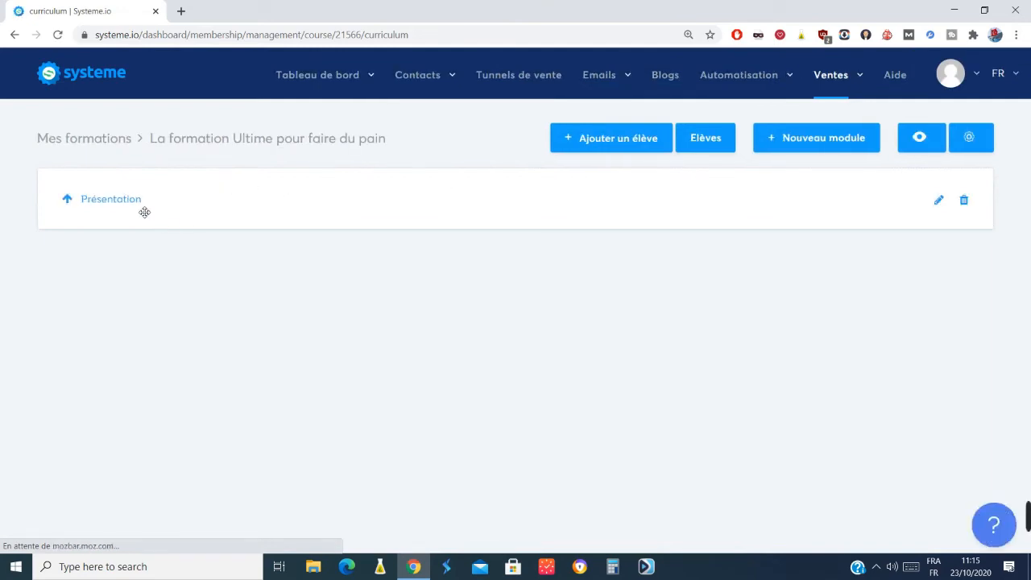
pyautogui.click(122, 203)
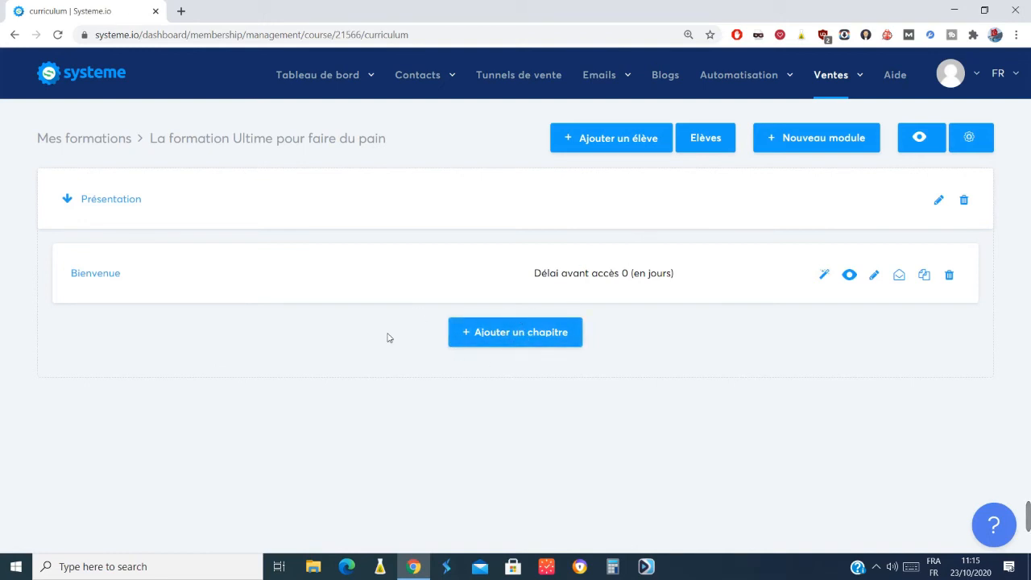
# Add a module named "Ingrédients" to the course, with its title displayed to students.
pyautogui.click(805, 135)
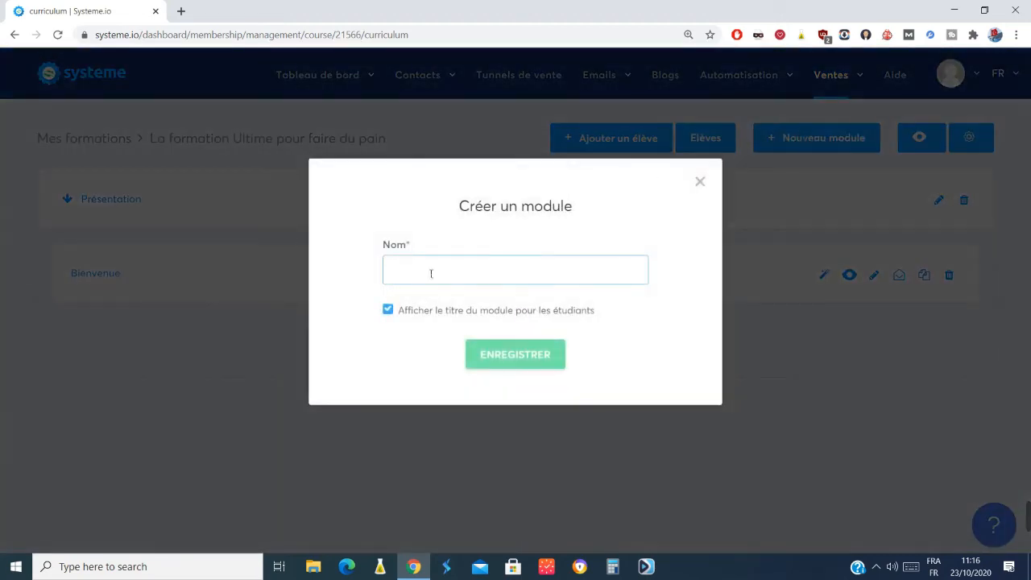
pyautogui.click(414, 280)
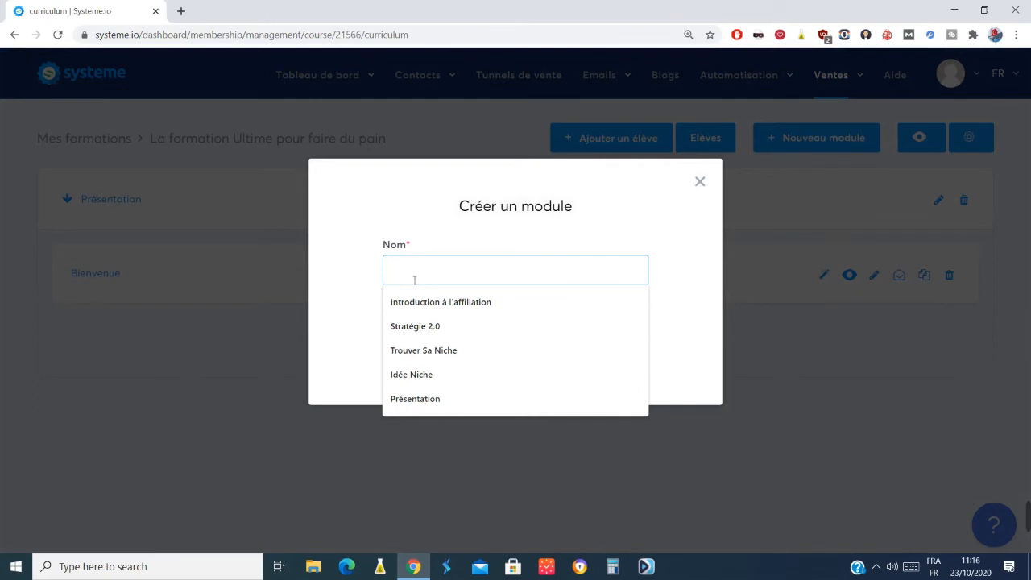
pyautogui.write('Ingrédients')
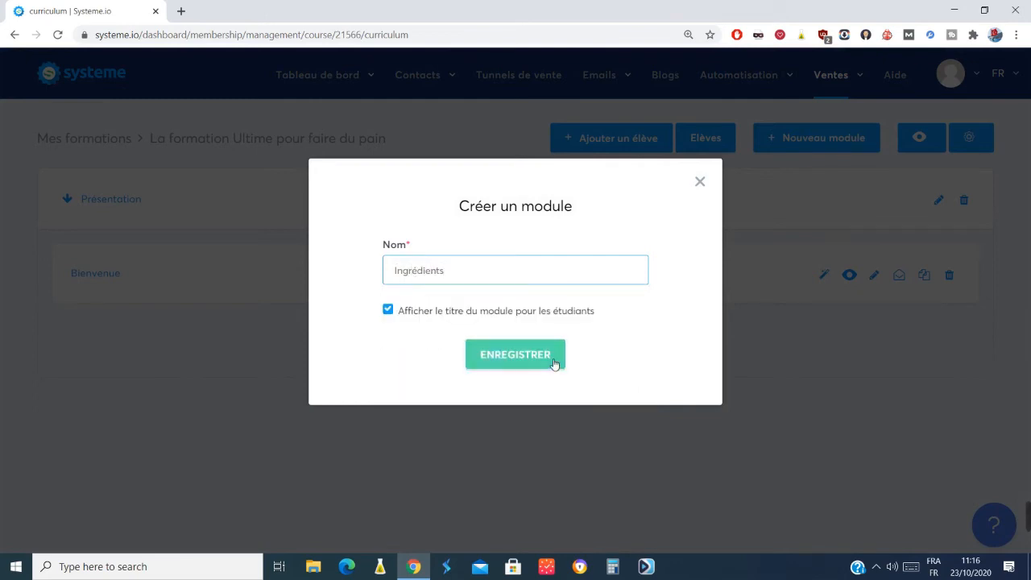
pyautogui.click(551, 361)
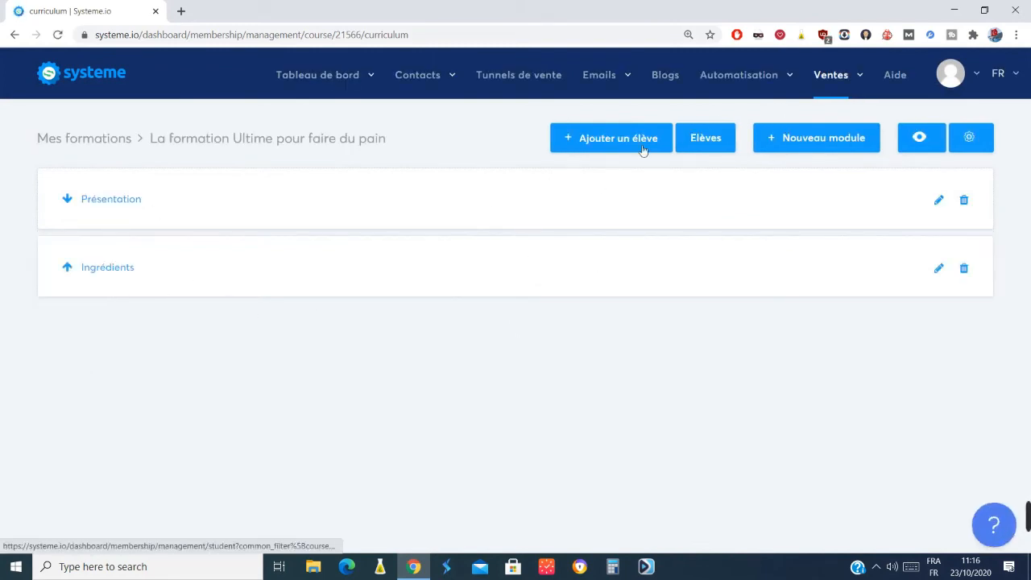
# Add a module named "Pétrissage" to the course, with its title displayed to students.
pyautogui.click(821, 144)
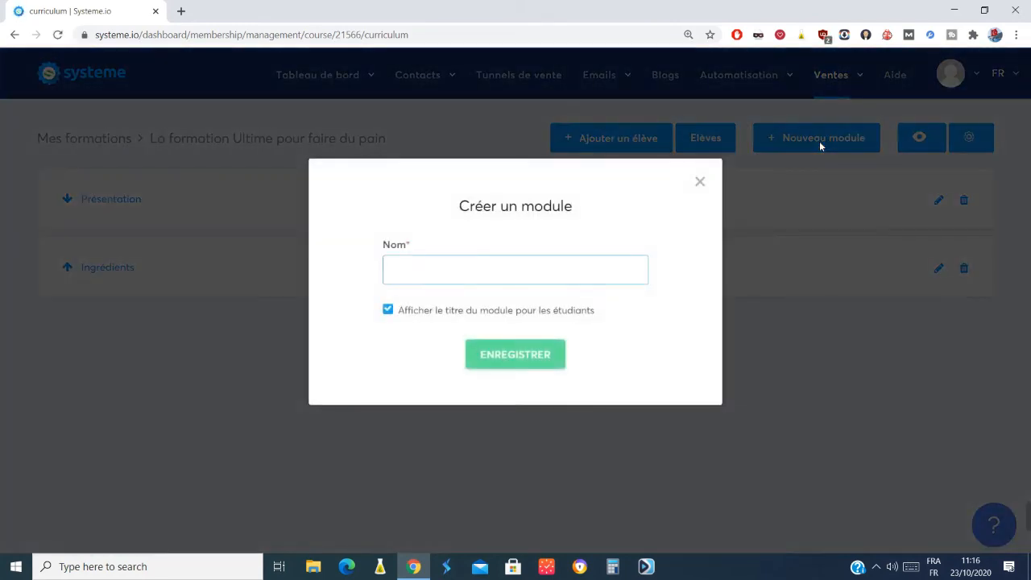
pyautogui.write('Péti')
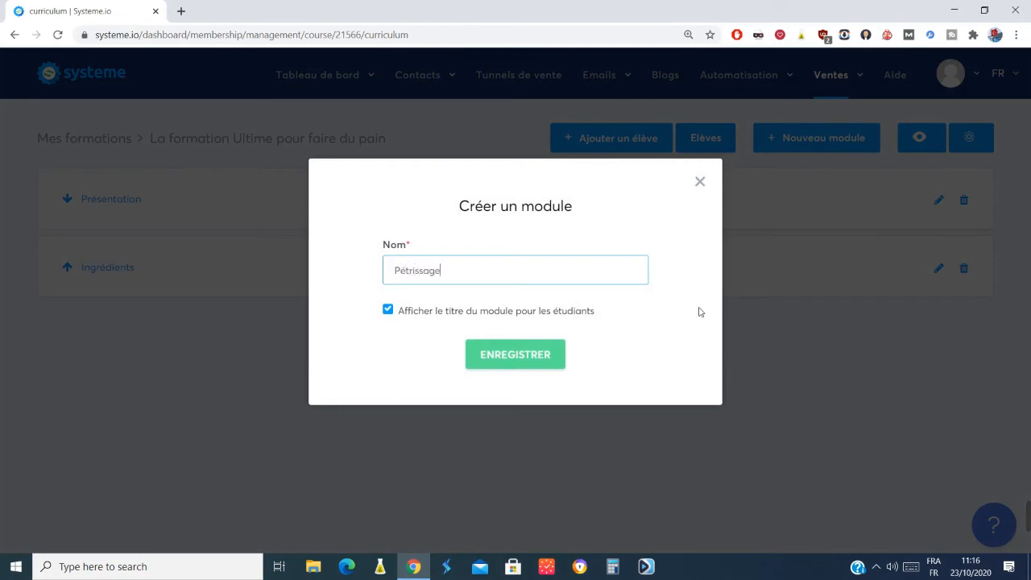
pyautogui.click(537, 361)
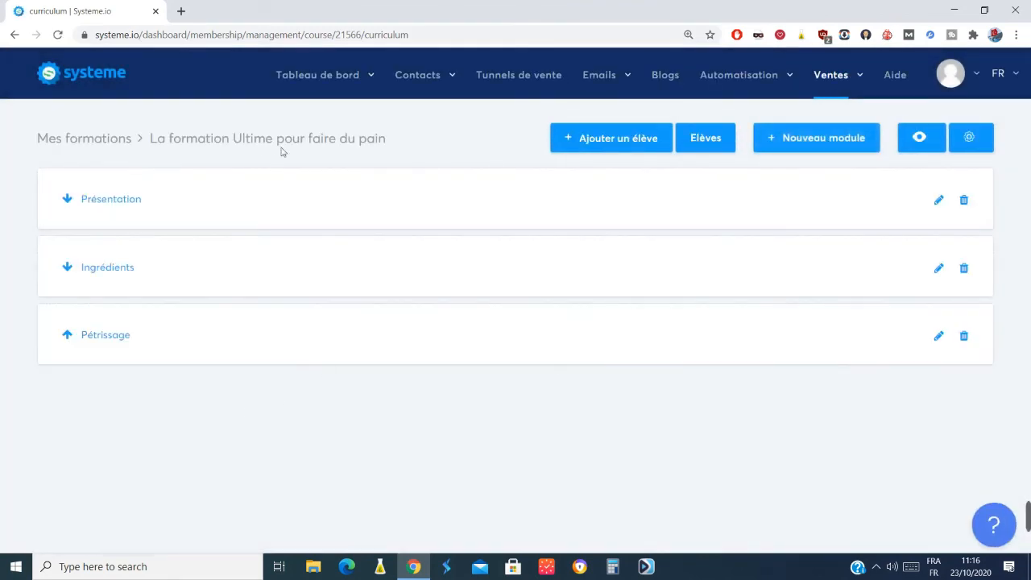
# Add a chapter named "coupe pâte" with page type Texte and a delay of 0 to the Pétrissage module.
pyautogui.click(113, 340)
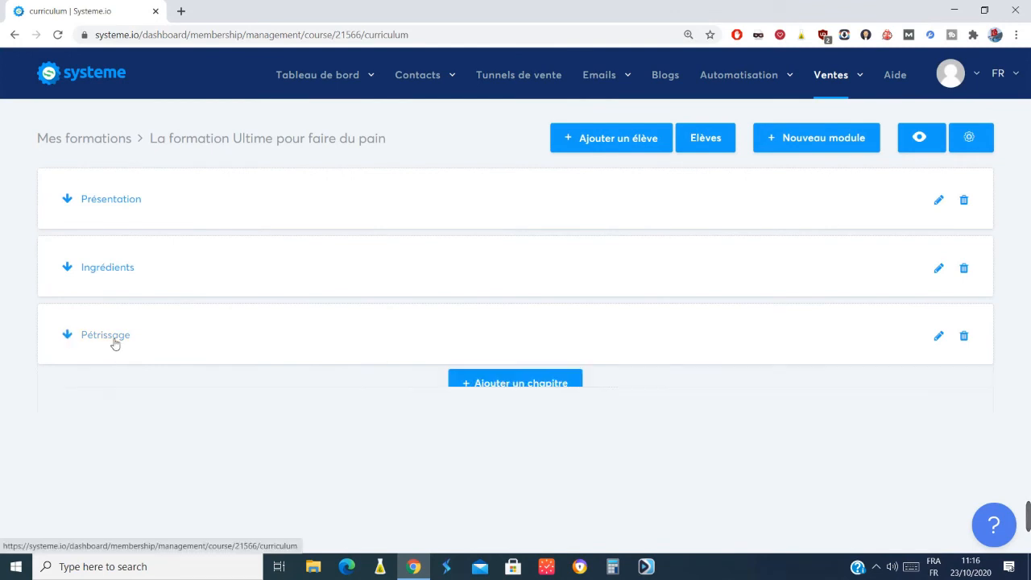
pyautogui.click(551, 405)
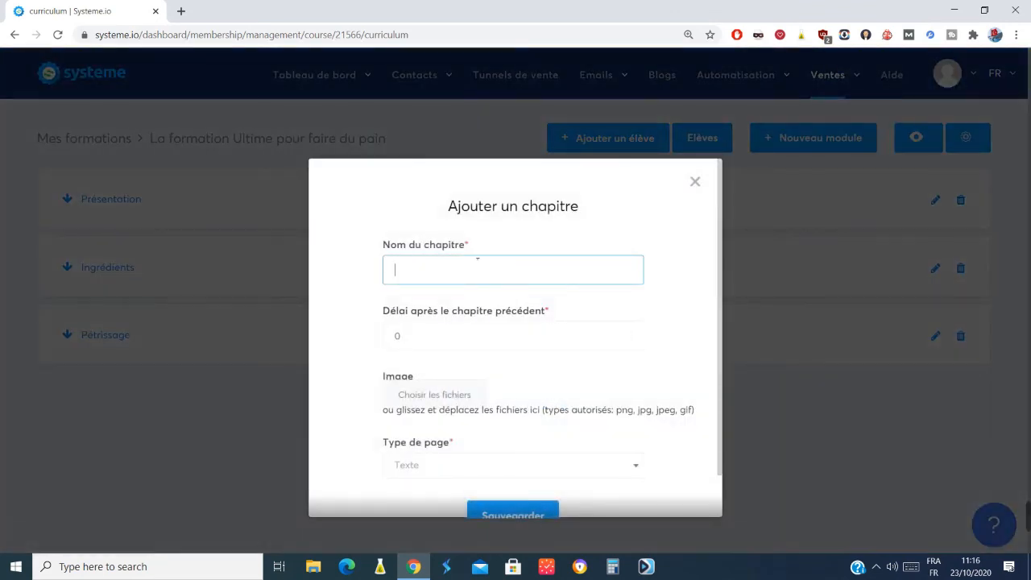
pyautogui.click(477, 261)
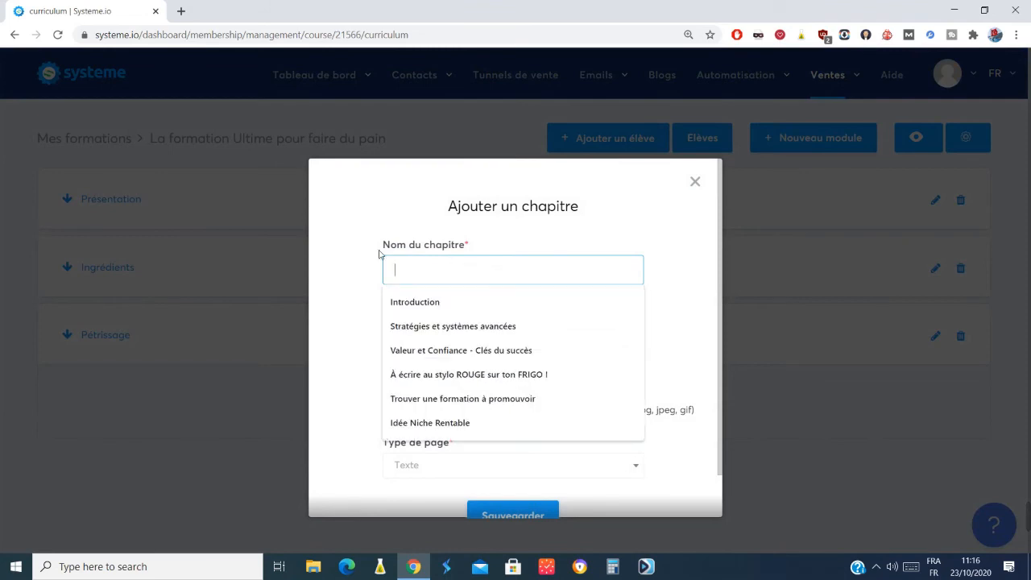
pyautogui.click(349, 225)
pyautogui.click(422, 266)
pyautogui.write('LEs')
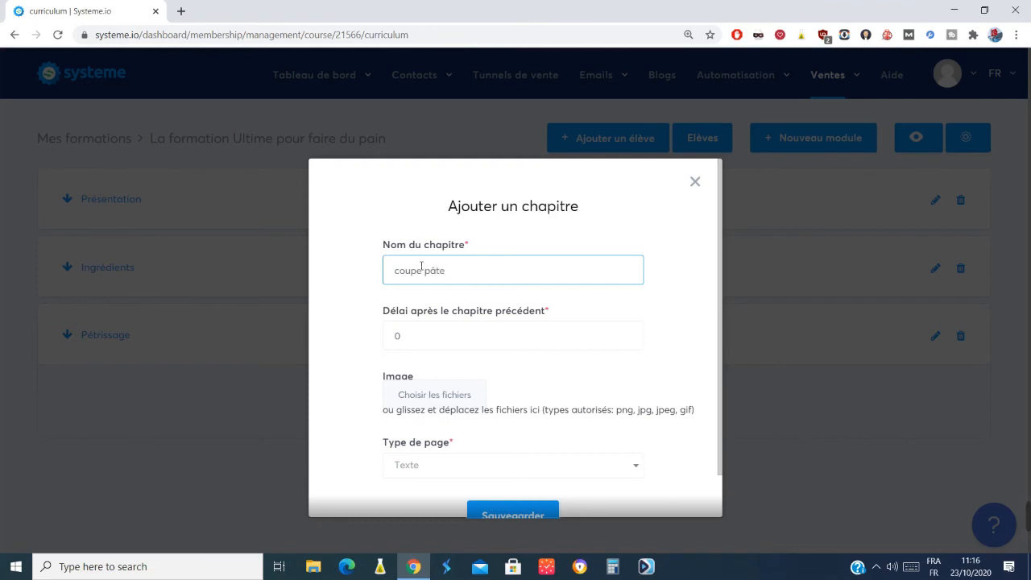
pyautogui.click(518, 511)
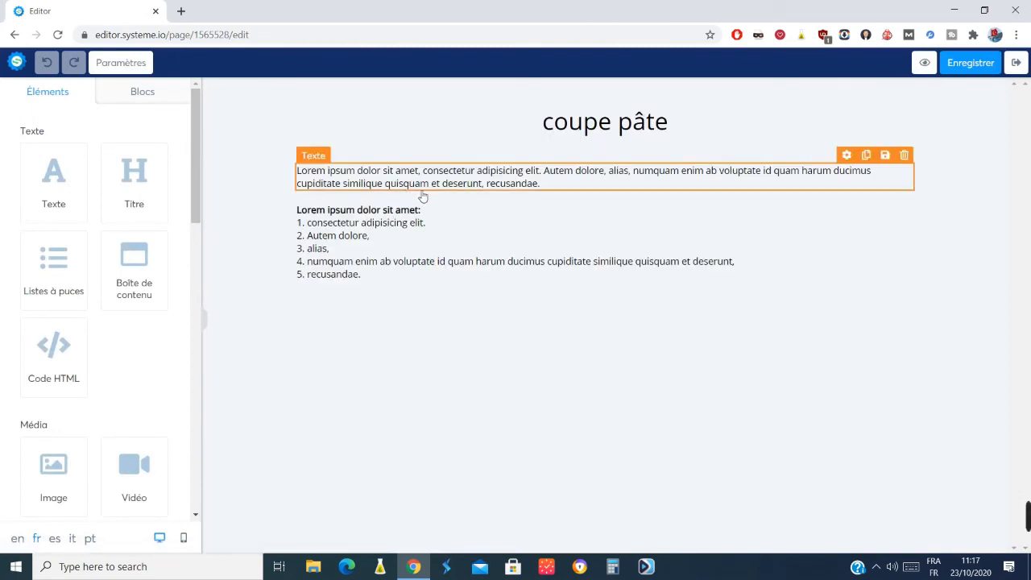
# Delete the placeholder paragraph directly under the coupe pâte title.
pyautogui.click(477, 174)
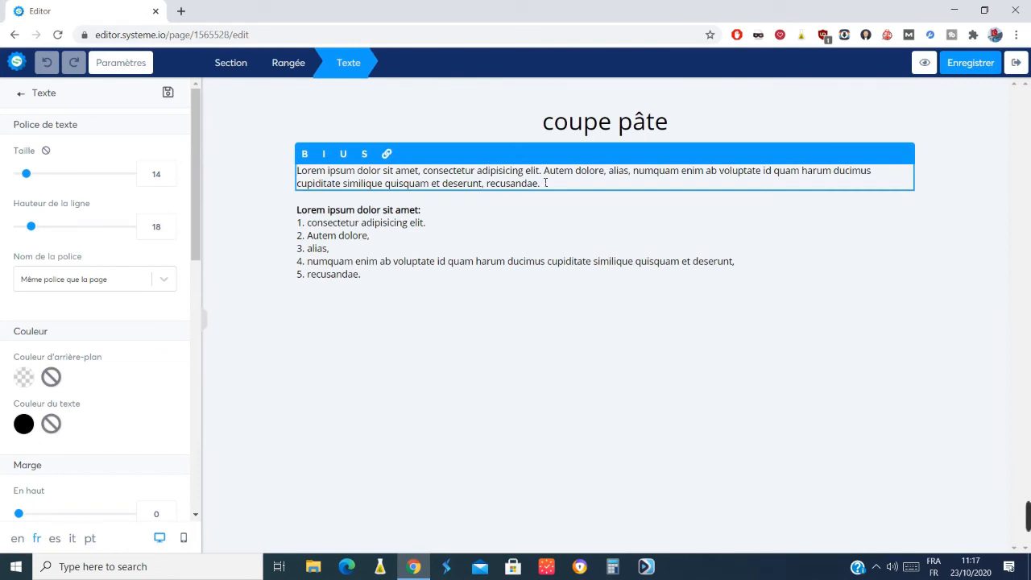
pyautogui.moveTo(545, 185); pyautogui.dragTo(262, 177)
pyautogui.press('BackSpace')
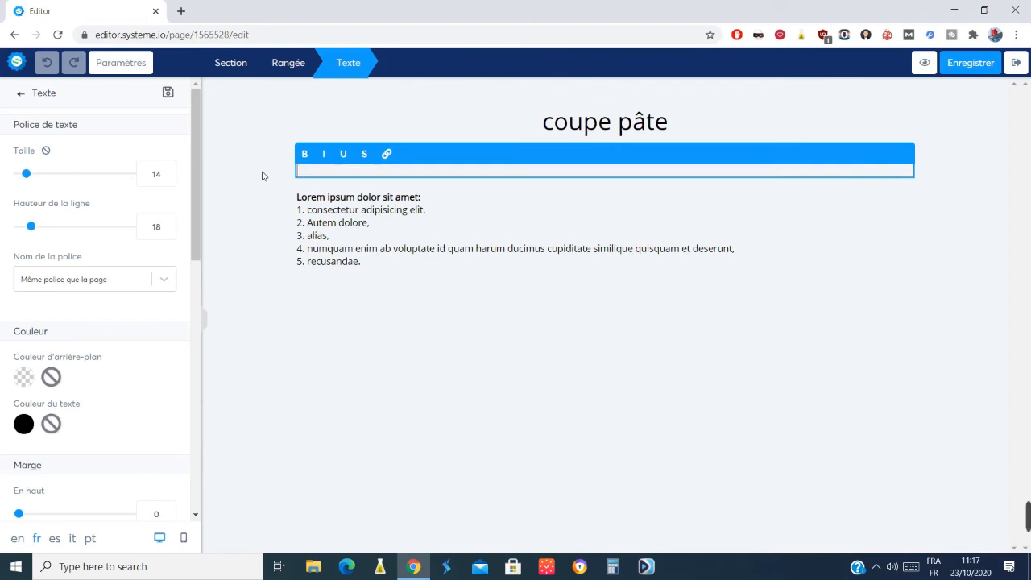
# Save the coupe pâte chapter page and exit the editor to the course curriculum.
pyautogui.click(1017, 87)
pyautogui.click(985, 69)
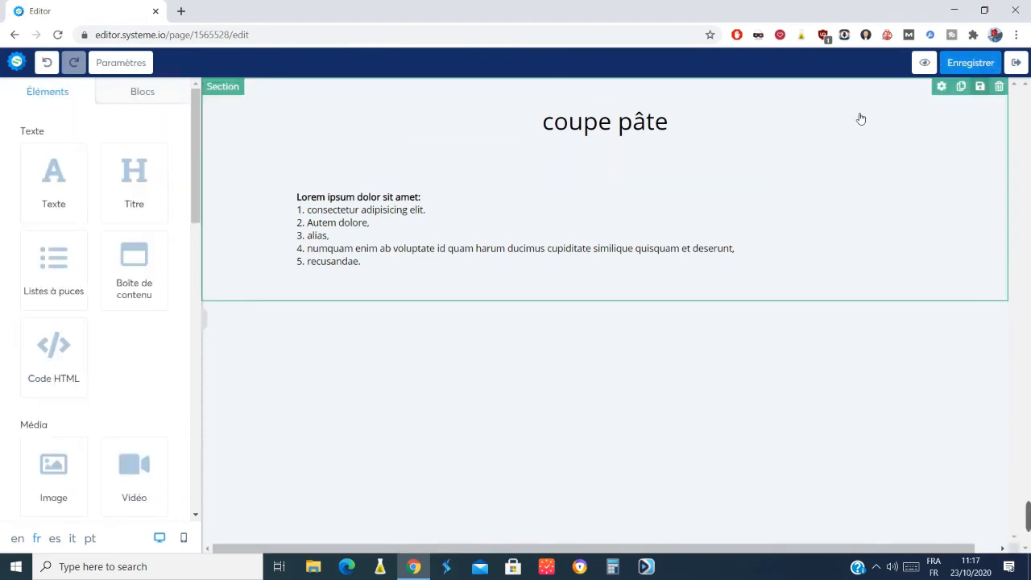
pyautogui.click(1017, 63)
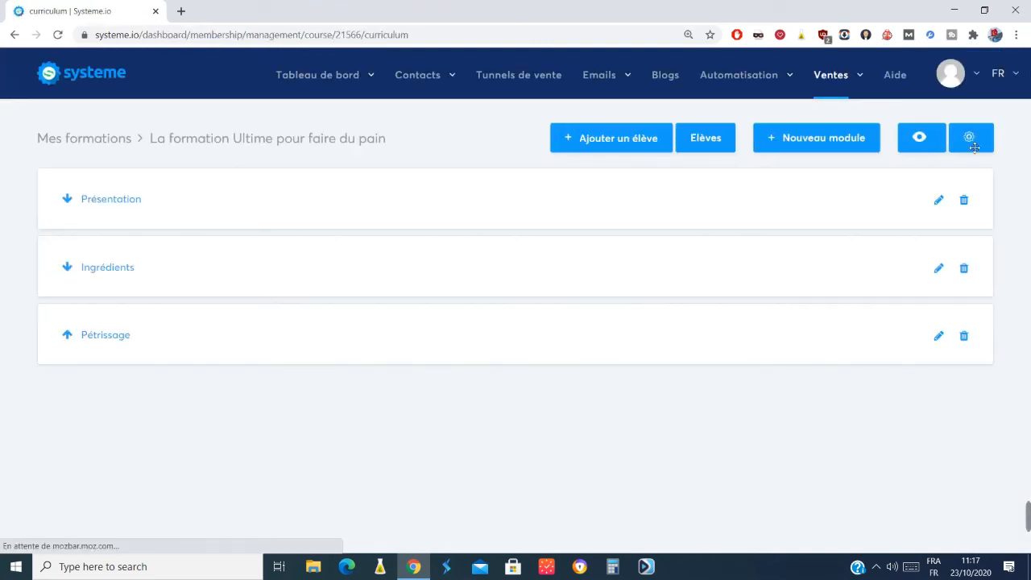
# Review the general settings of the bread-making course and return to the list of courses.
pyautogui.click(982, 143)
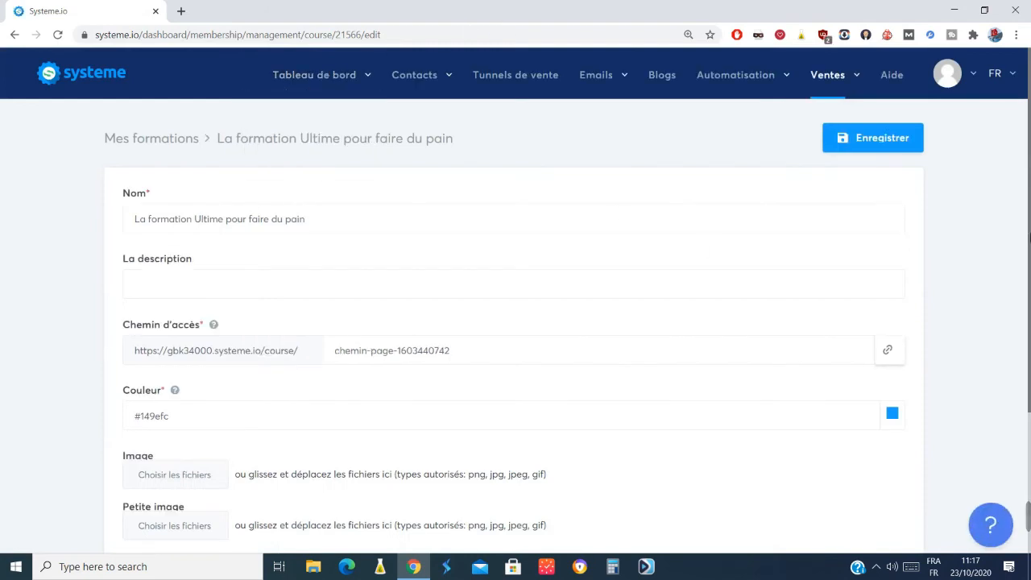
pyautogui.scroll(-2, 1029, 364)
pyautogui.scroll(2, 967, 157)
pyautogui.click(161, 138)
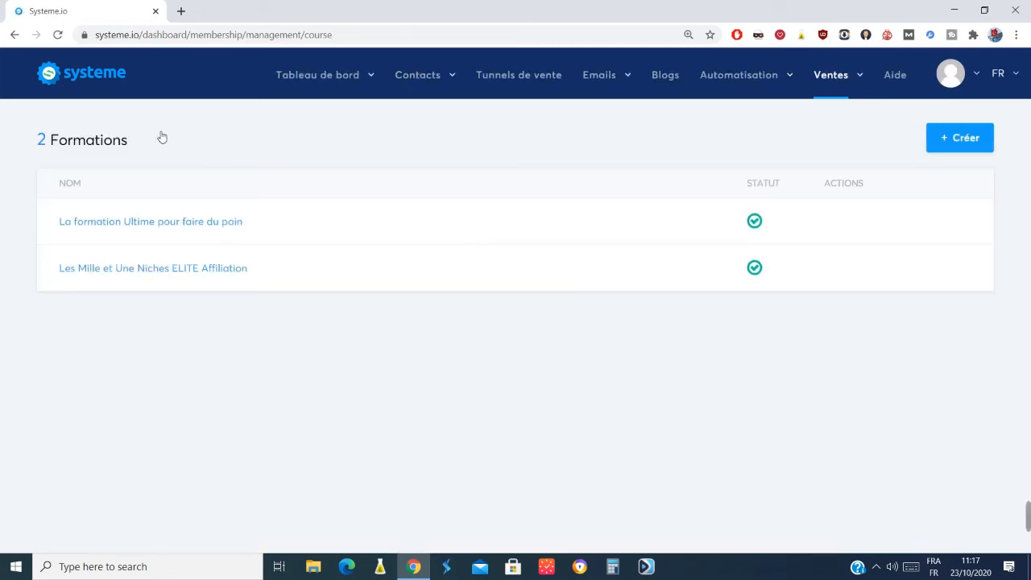
# Open the support team's contact form from the Systeme.io help page.
pyautogui.moveTo(548, 234)
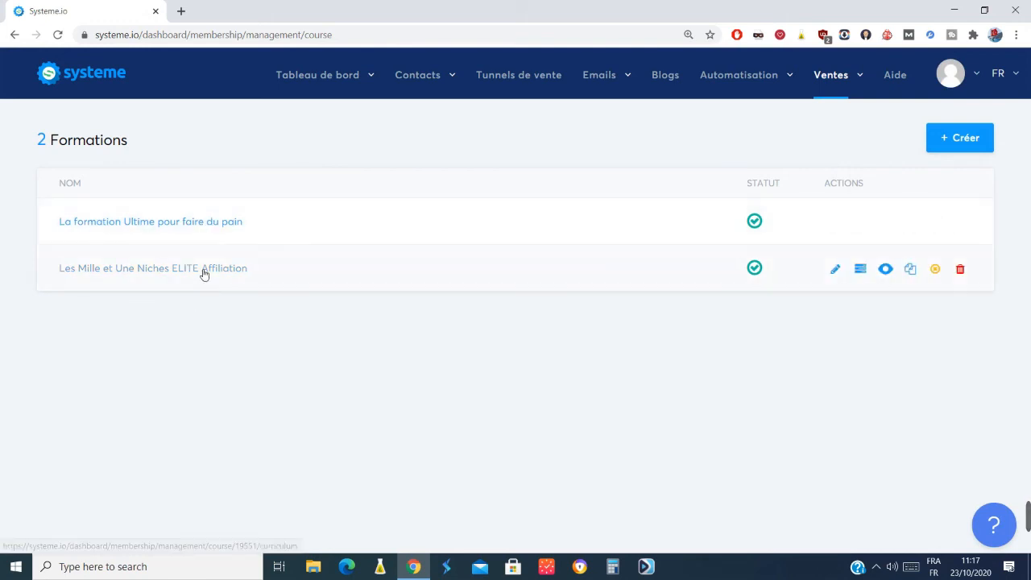
pyautogui.moveTo(815, 76)
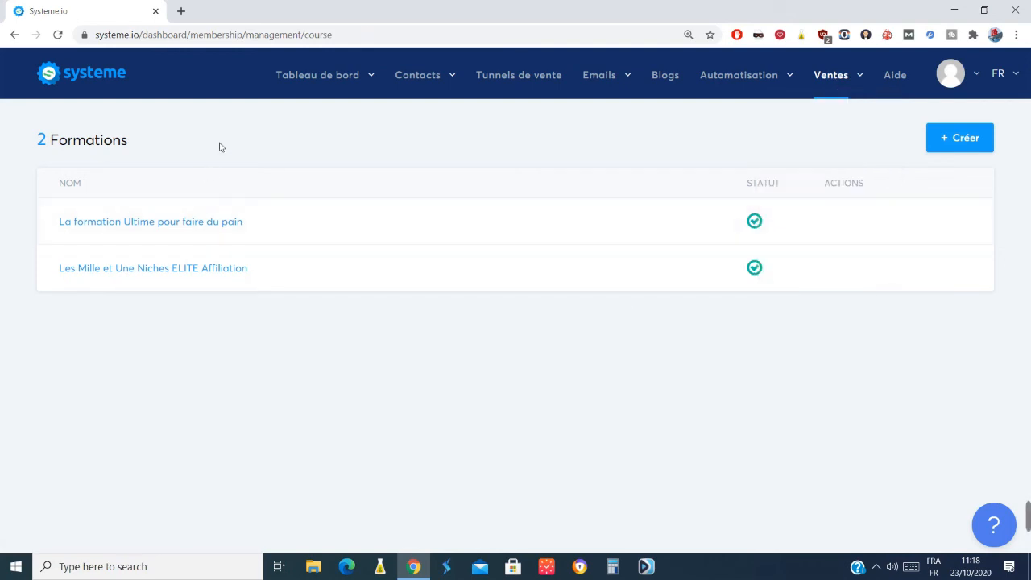
pyautogui.click(894, 75)
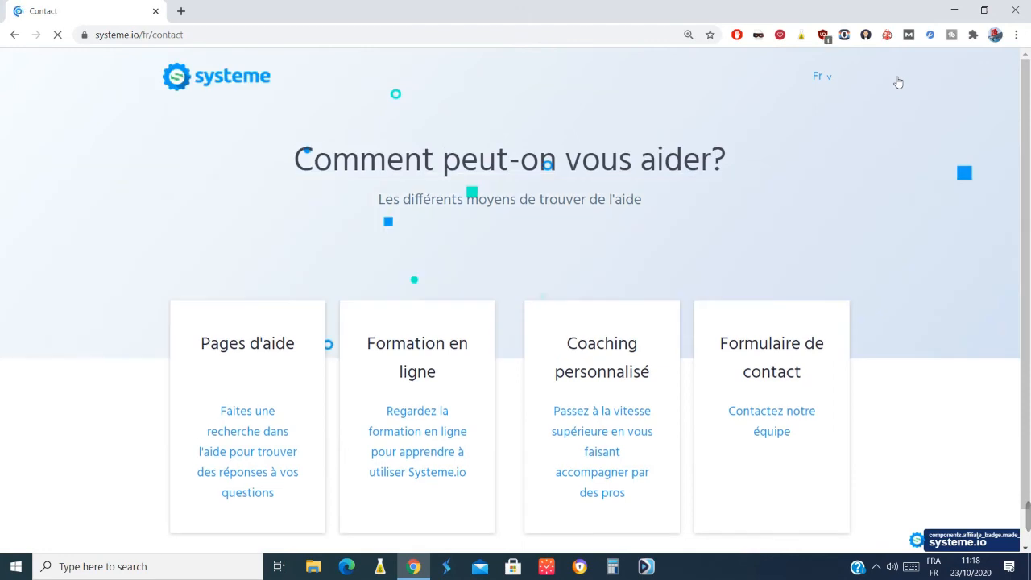
pyautogui.scroll(-1, 1026, 282)
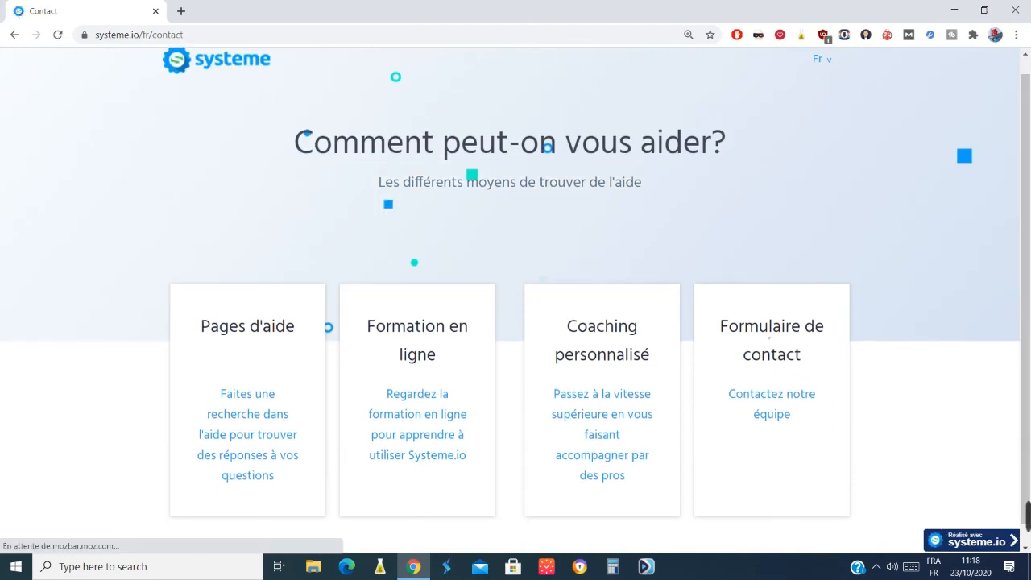
pyautogui.click(761, 396)
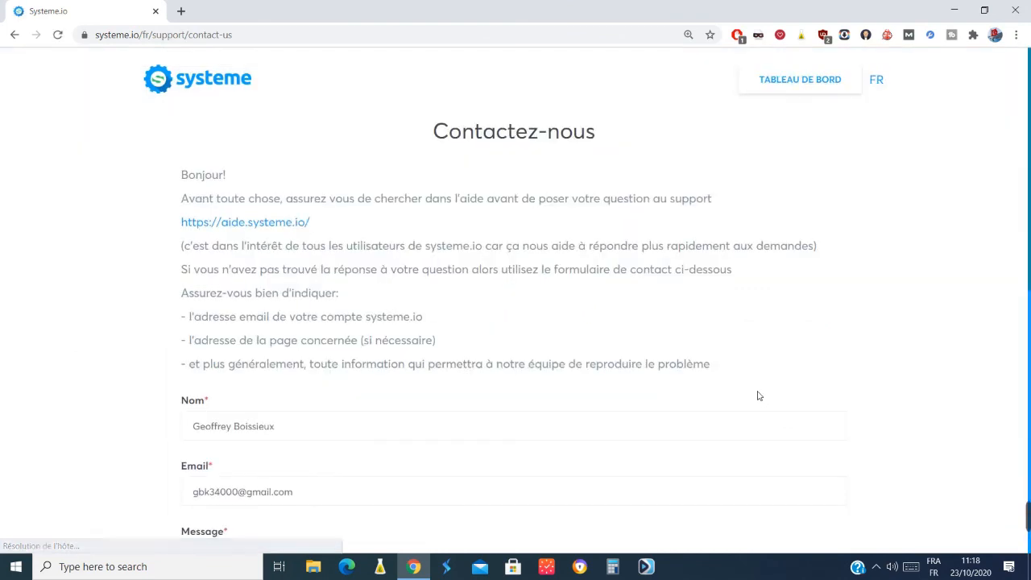
# Examine the contact form's instructions, message field and attachment option without sending anything.
pyautogui.scroll(-2, 822, 342)
pyautogui.scroll(-4, 515, 306)
pyautogui.click(351, 121)
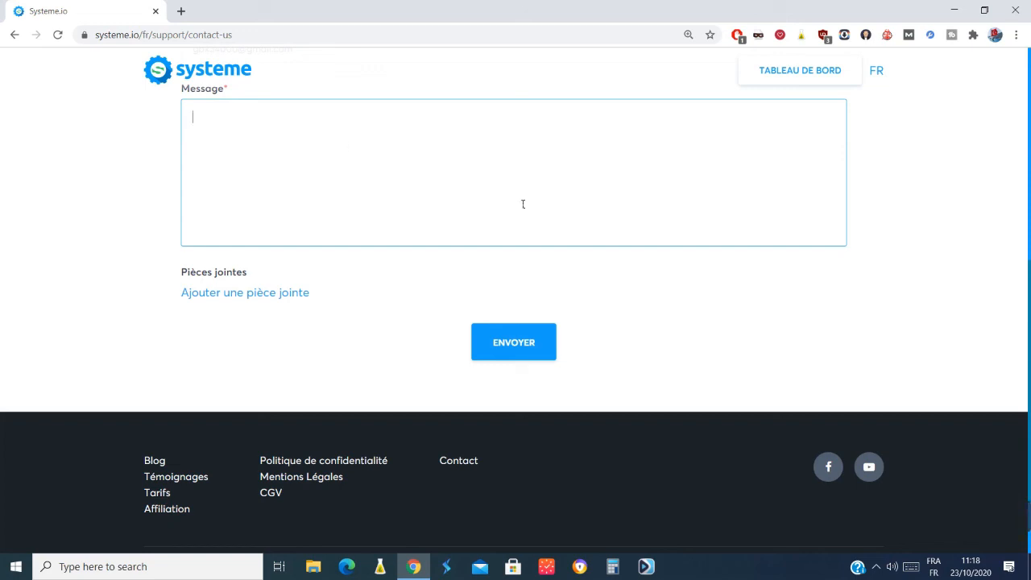
pyautogui.moveTo(1028, 516)
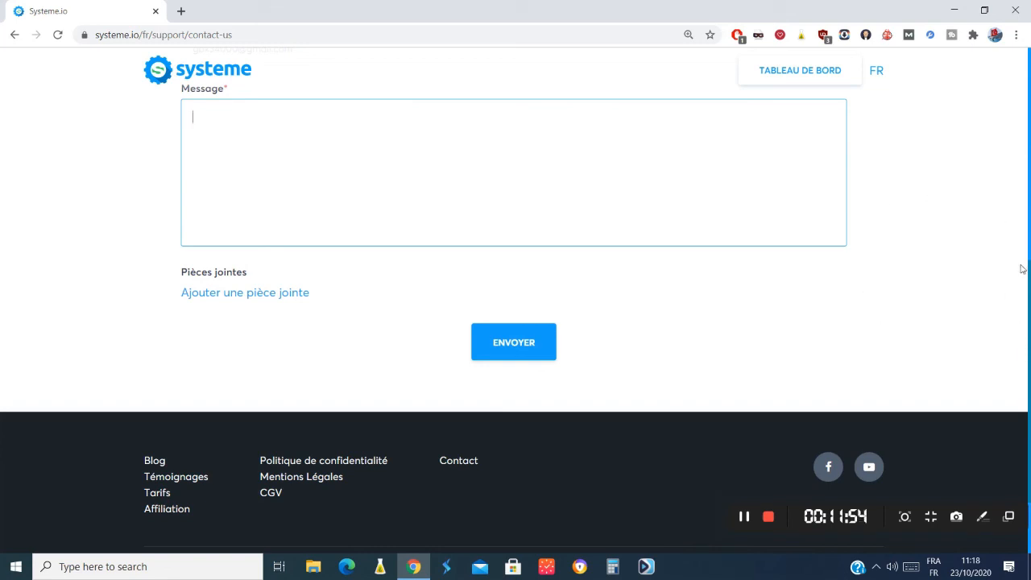
pyautogui.scroll(6, 1020, 271)
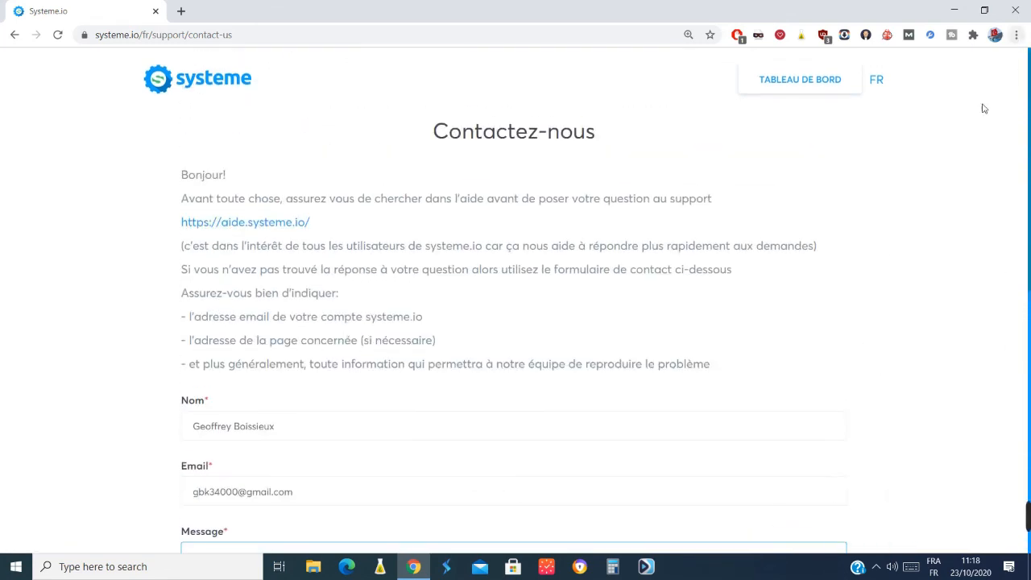